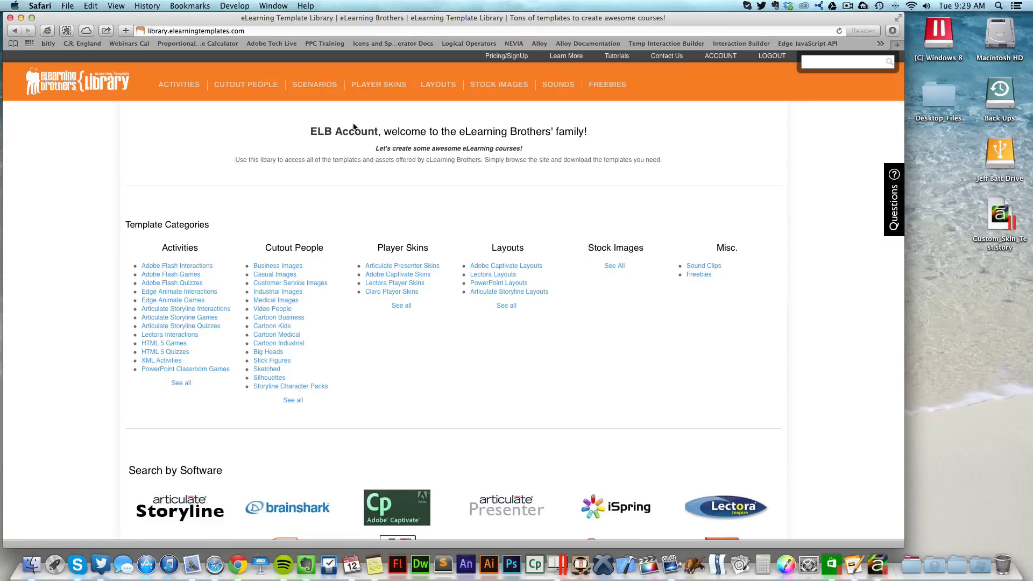
# Step: List the Articulate Storyline Skins under Player Skins, showing Gizmo Storyline Skin #20287
pyautogui.moveTo(378, 86)
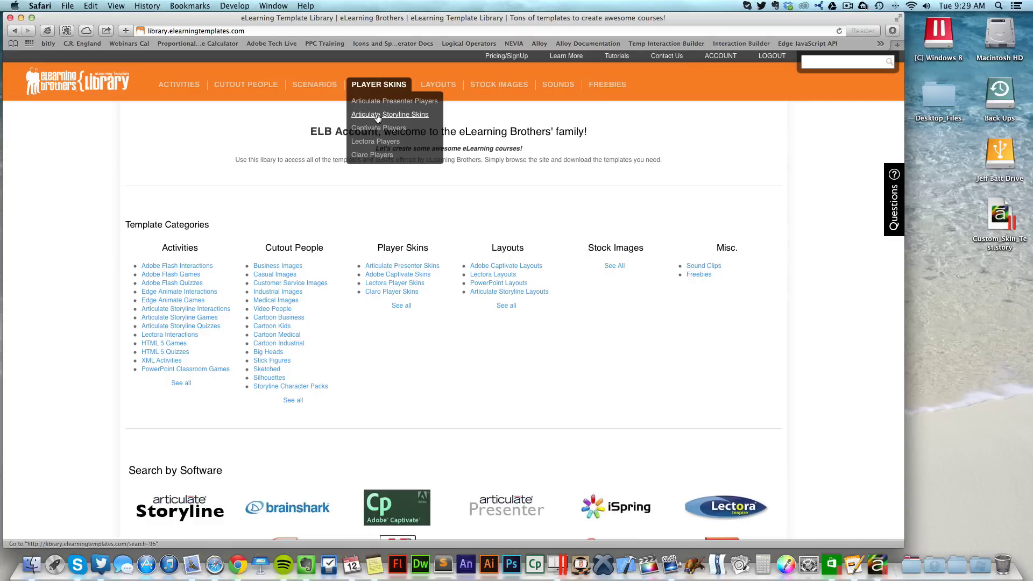
pyautogui.click(409, 116)
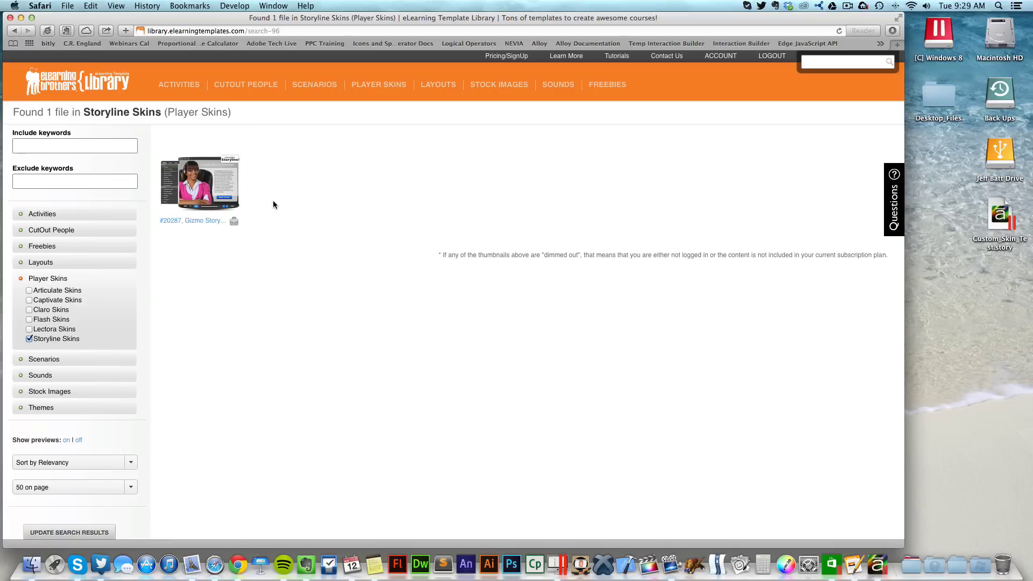
# Step: Open the Gizmo Storyline Skin page and start its preview course, stepping forward and back
pyautogui.click(223, 186)
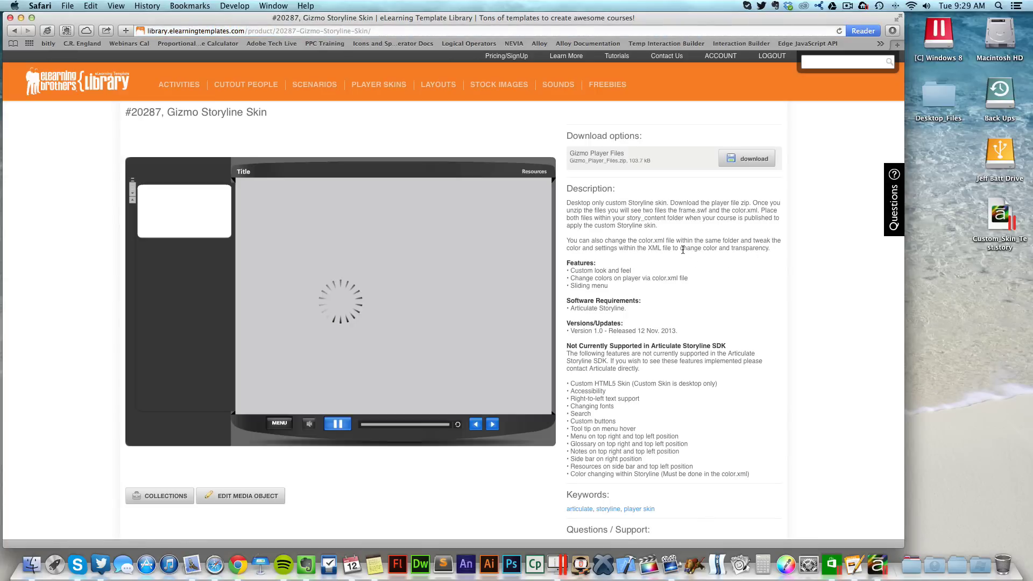
pyautogui.click(417, 328)
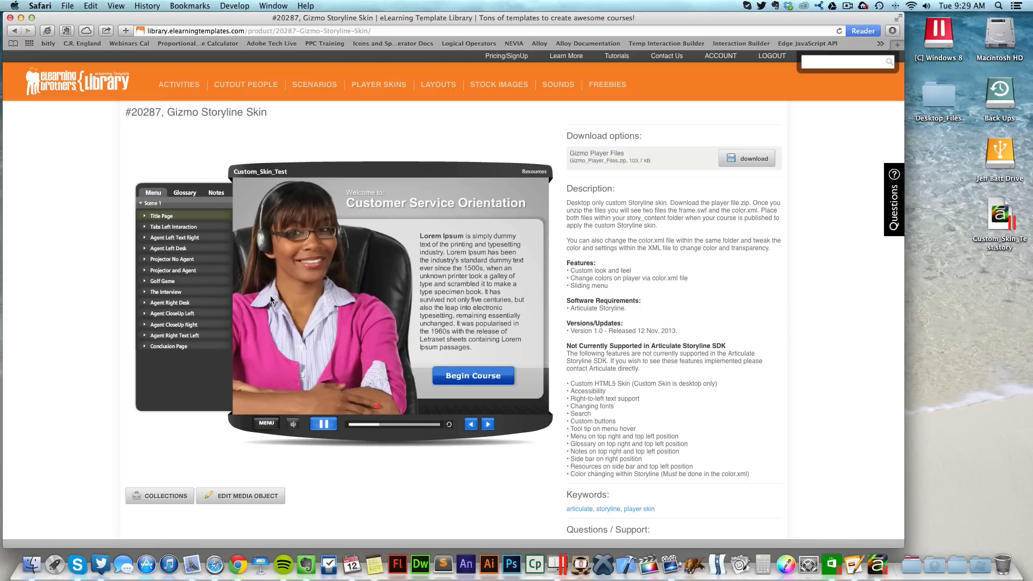
pyautogui.click(465, 375)
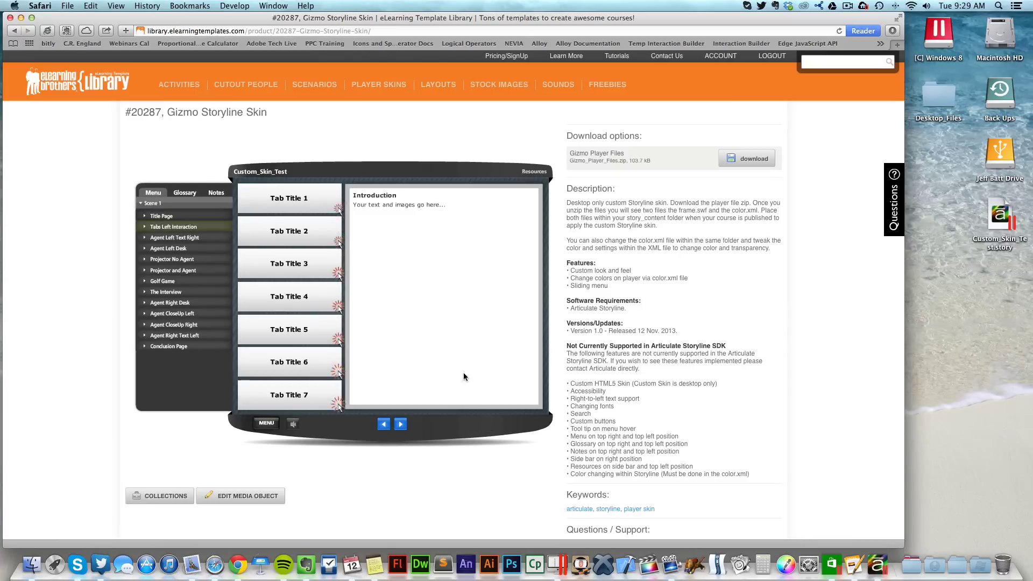
pyautogui.click(384, 424)
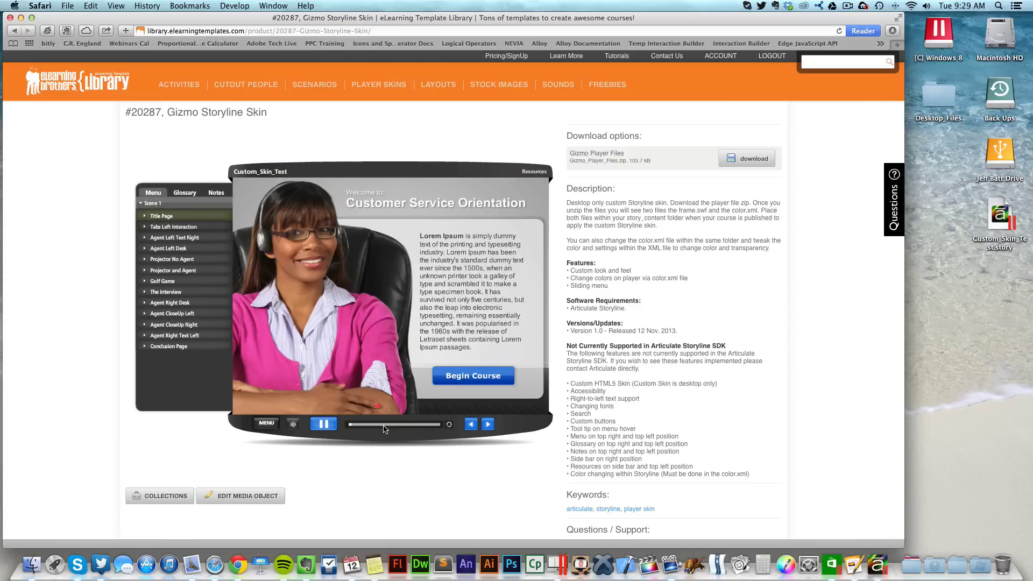
# Step: Pause the preview and view the player's Glossary, Notes and Menu panels
pyautogui.click(324, 425)
pyautogui.click(185, 193)
pyautogui.click(216, 193)
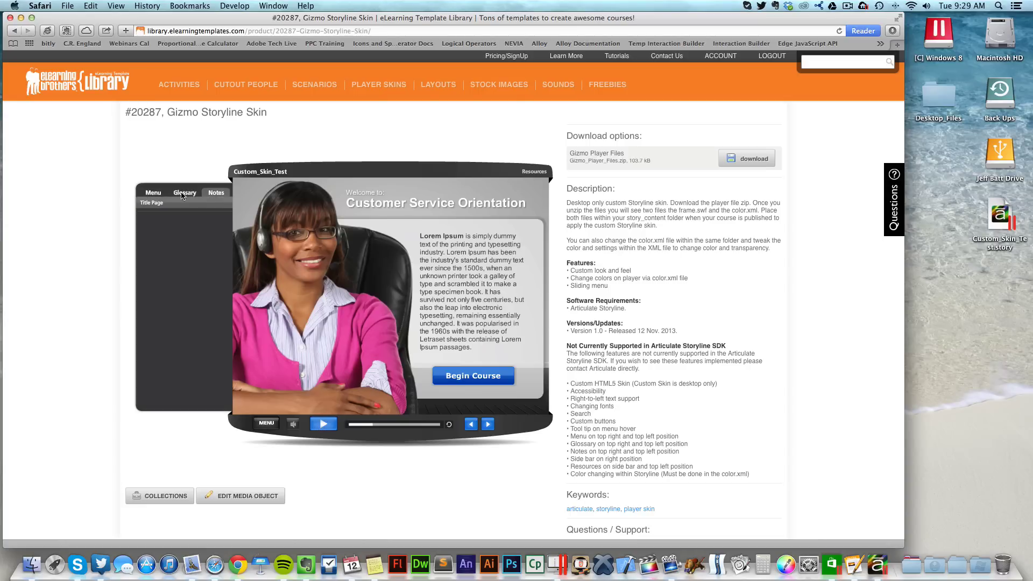
pyautogui.click(153, 192)
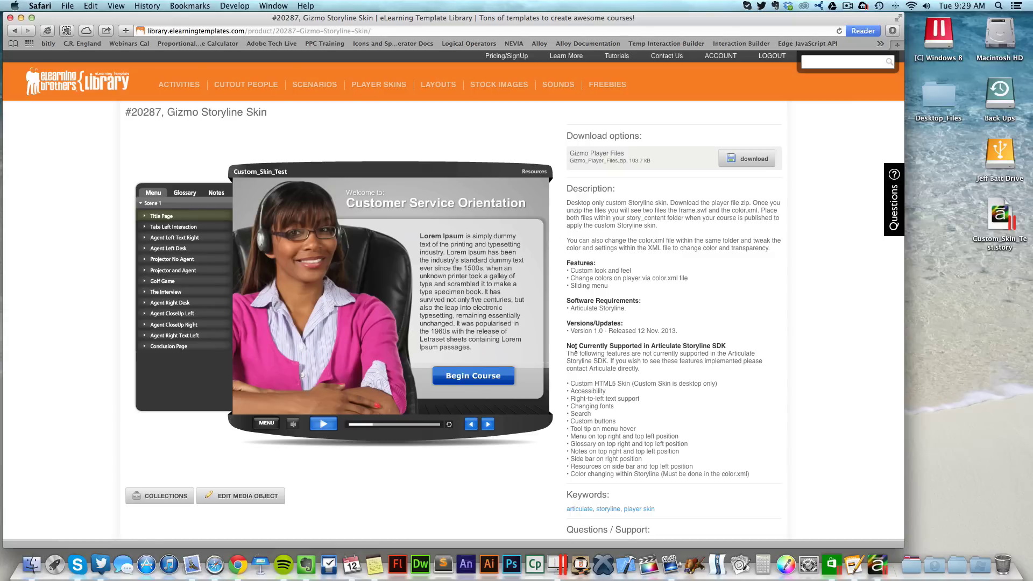
# Step: Download the Gizmo Player Files zip from the Gizmo Storyline Skin product page
pyautogui.moveTo(587, 382); pyautogui.dragTo(629, 466)
pyautogui.click(643, 454)
pyautogui.moveTo(573, 153); pyautogui.dragTo(619, 151)
pyautogui.click(742, 160)
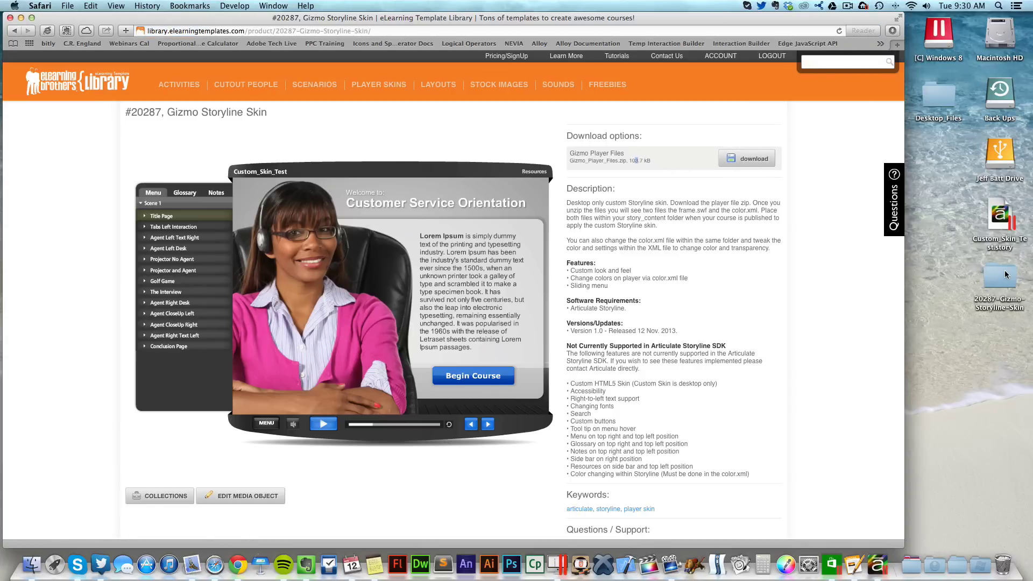
# Step: Open the 20287-Gizmo-Storyline-Skin folder, select color.xml, then switch to the Storyline desktop
pyautogui.doubleClick(1003, 275)
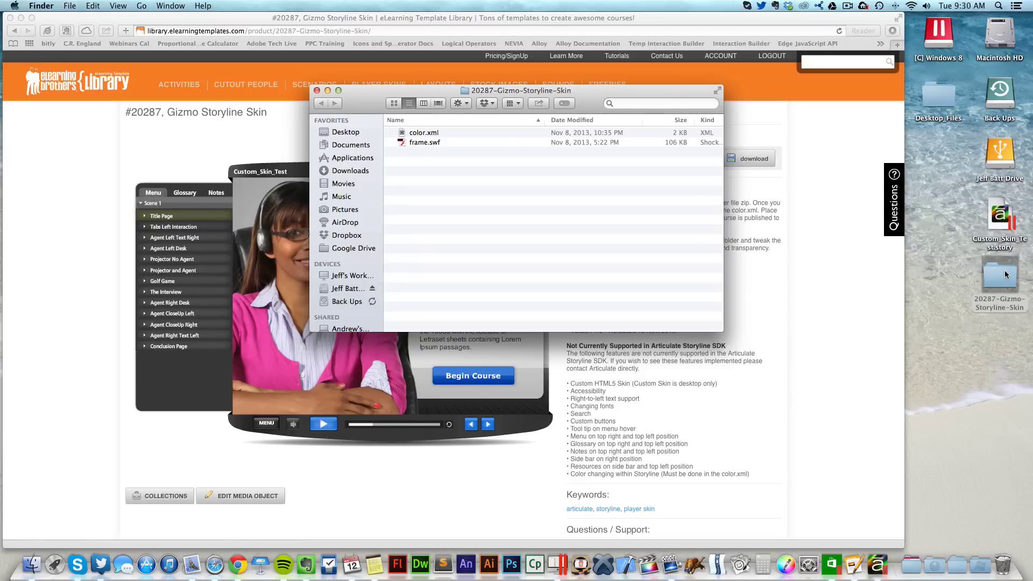
pyautogui.click(436, 132)
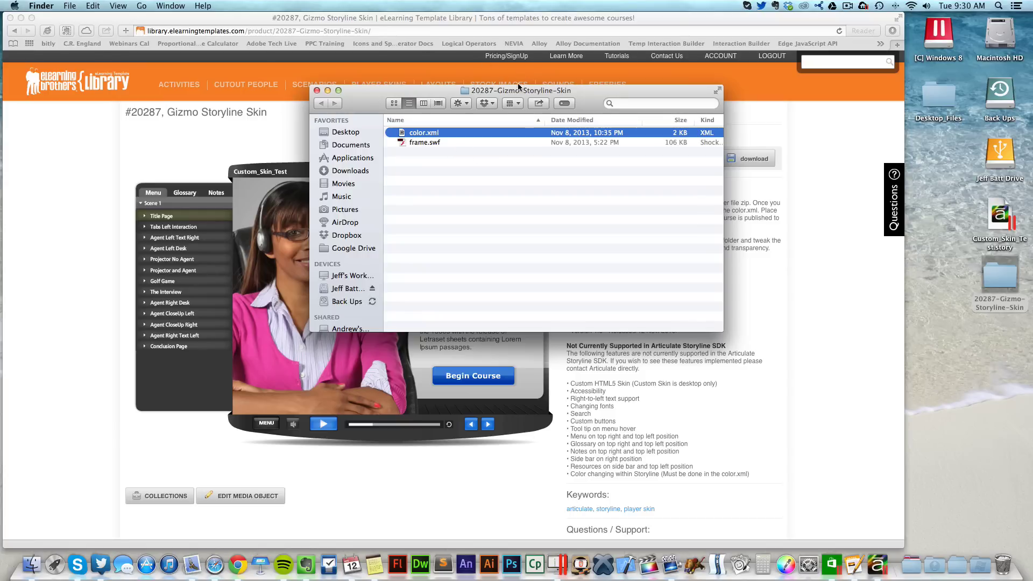
pyautogui.moveTo(514, 93); pyautogui.dragTo(739, 65)
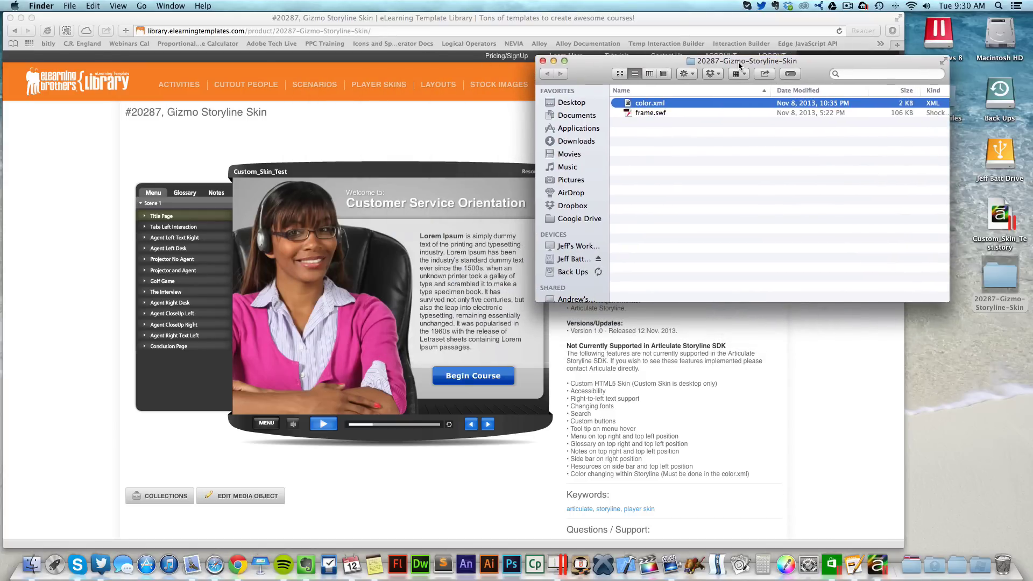
pyautogui.hotkey('ctrl', 'Right')
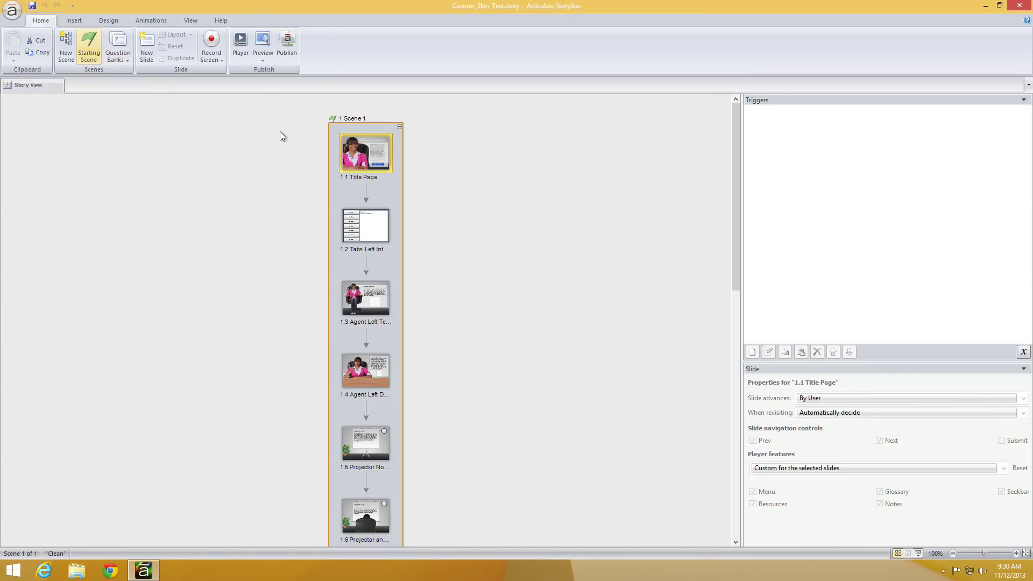
# Step: Publish Custom_Skin_Test for Web to the Z:\Desktop folder
pyautogui.click(293, 47)
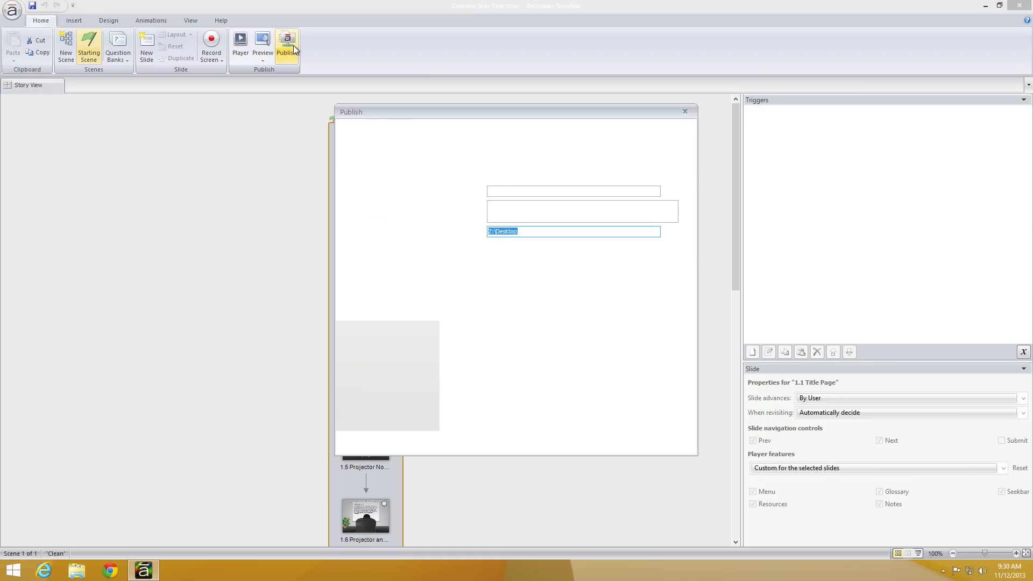
pyautogui.click(525, 237)
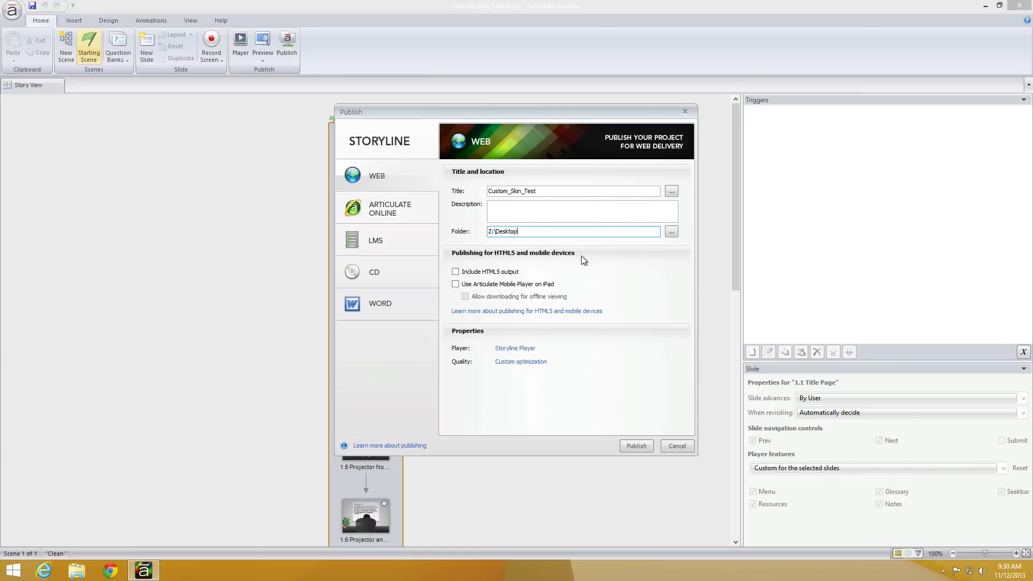
pyautogui.click(636, 445)
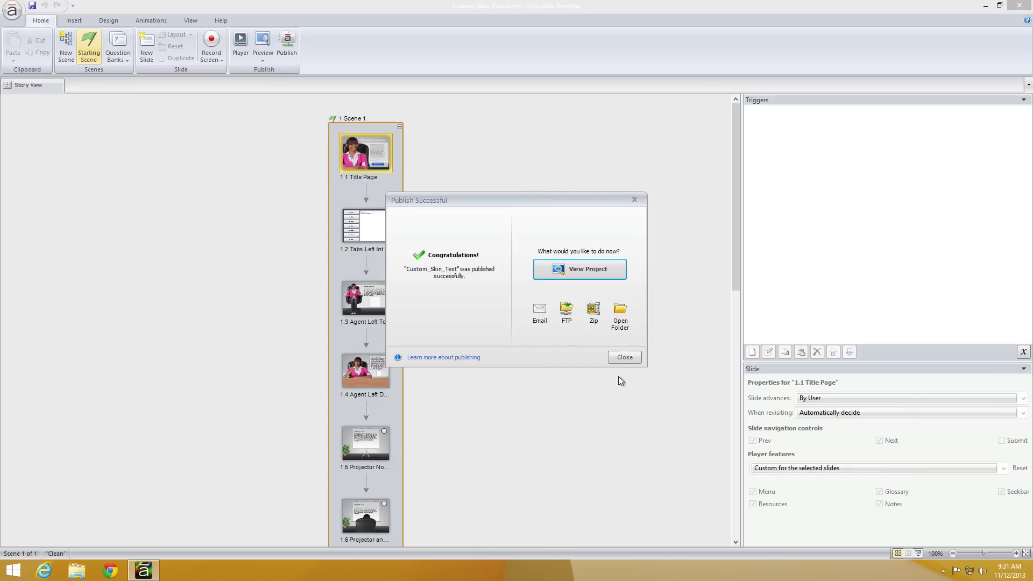
# Step: Preview the Custom_Skin_Test output's story.html in Safari, then close the tab
pyautogui.click(623, 358)
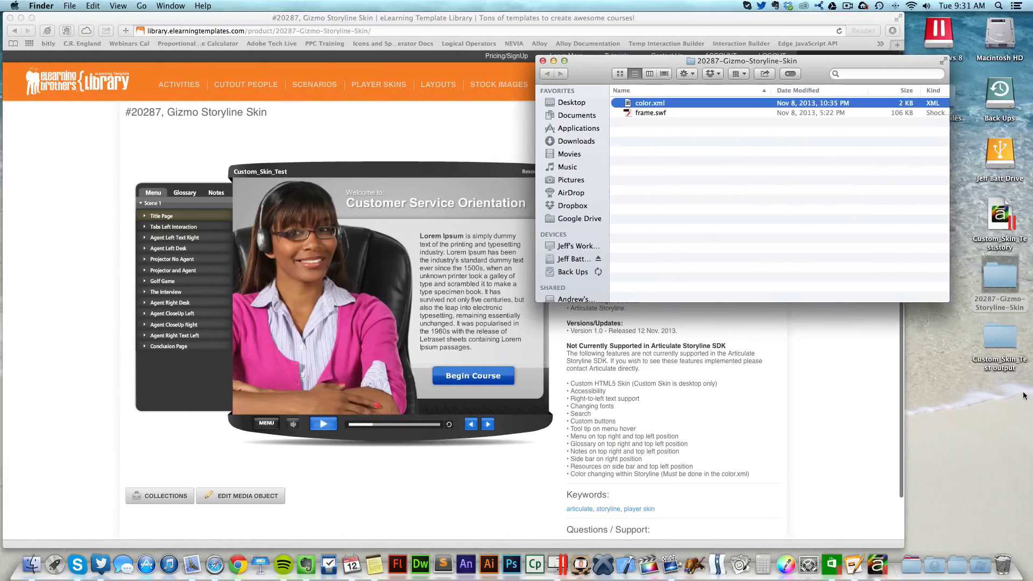
pyautogui.doubleClick(999, 338)
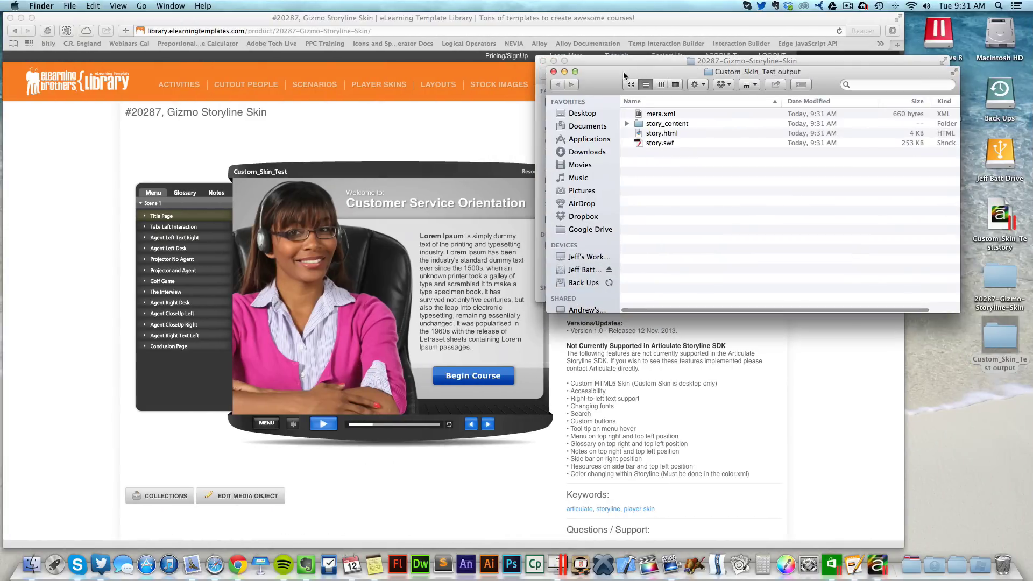
pyautogui.moveTo(624, 75); pyautogui.dragTo(646, 269)
pyautogui.click(696, 329)
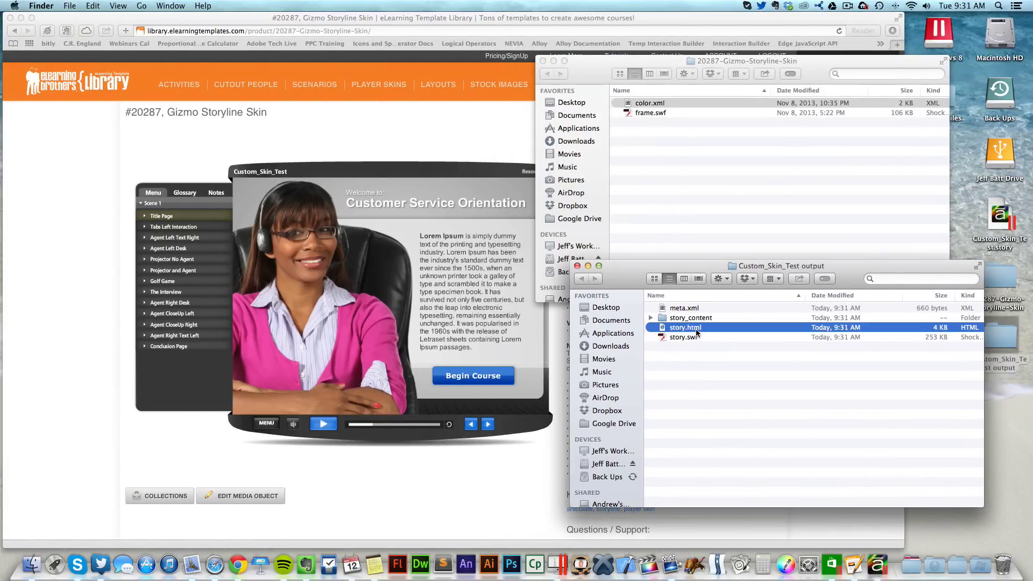
pyautogui.doubleClick(693, 327)
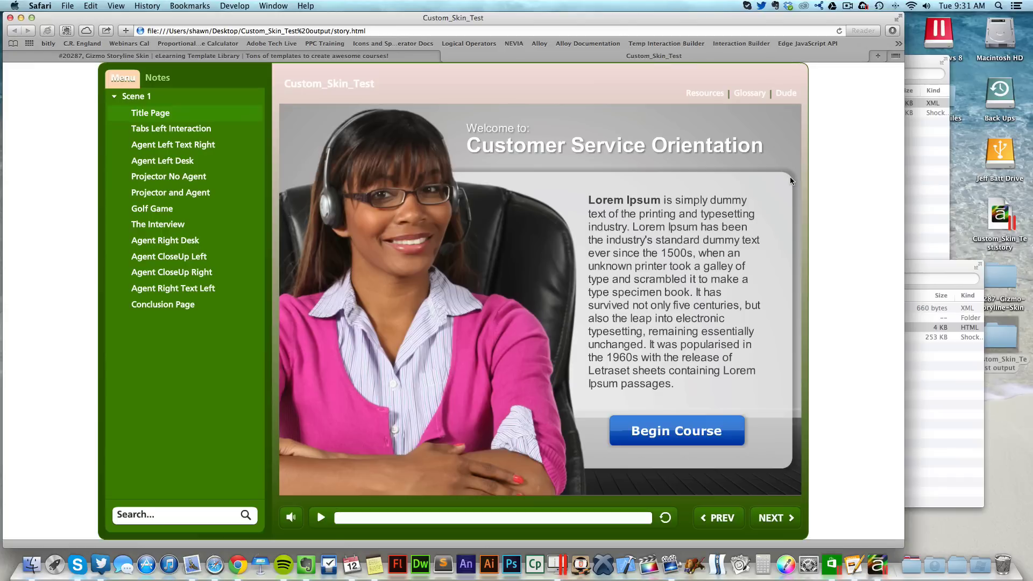
pyautogui.press('super+w')
# Step: Place the skin and output folder windows side by side and open story_content
pyautogui.click(934, 202)
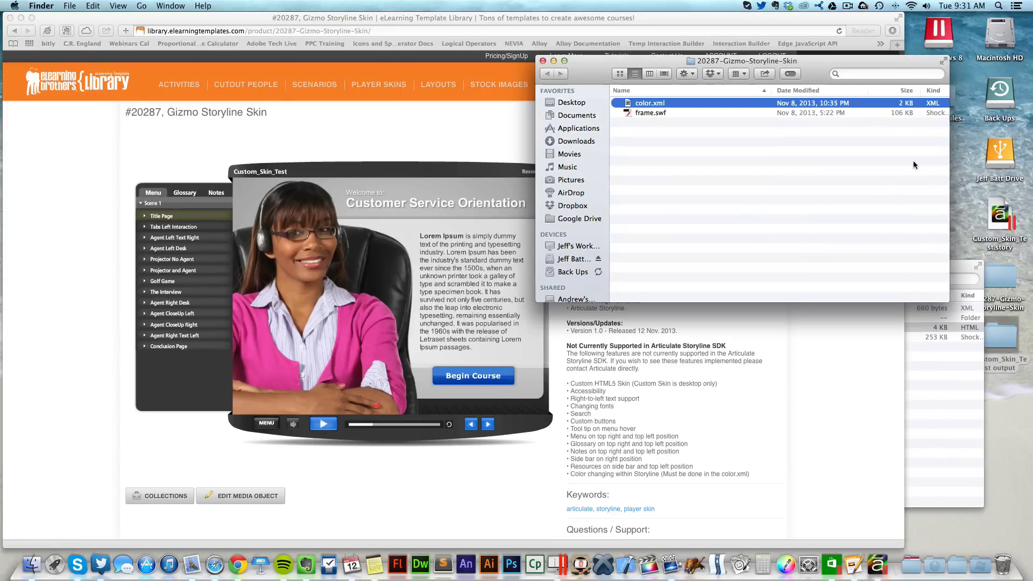
pyautogui.moveTo(808, 63); pyautogui.dragTo(380, 121)
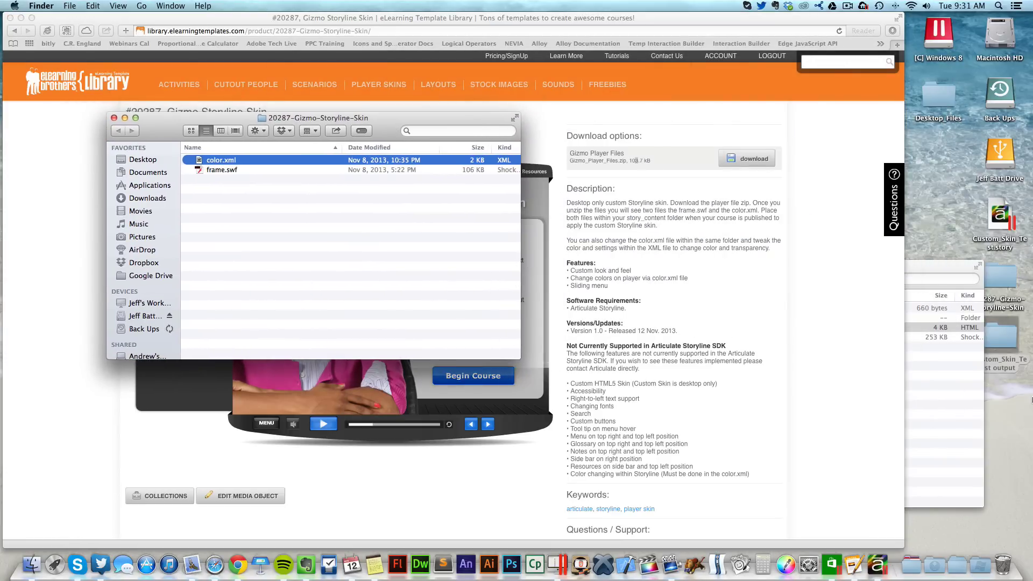
pyautogui.moveTo(939, 273); pyautogui.dragTo(762, 131)
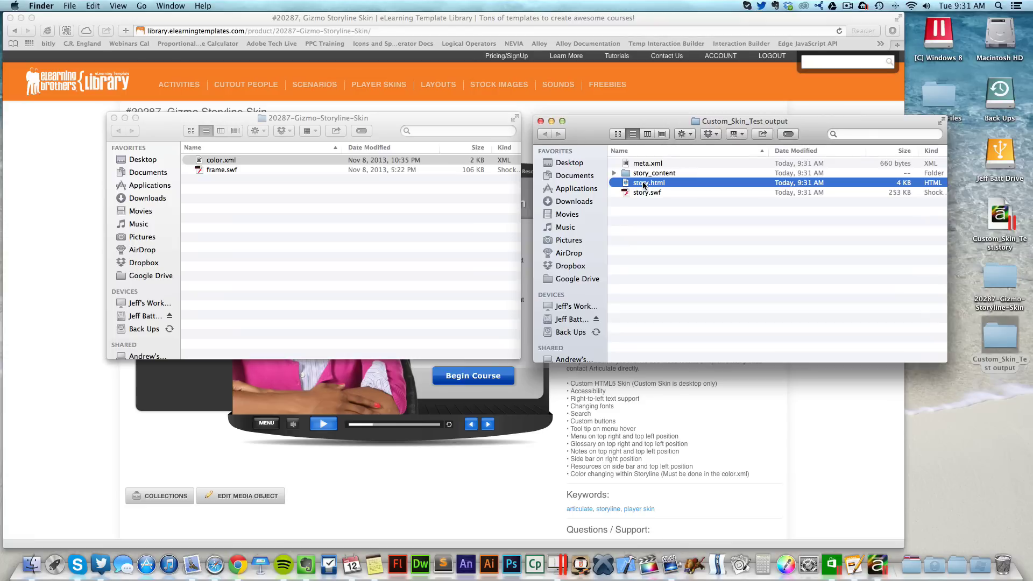
pyautogui.click(732, 208)
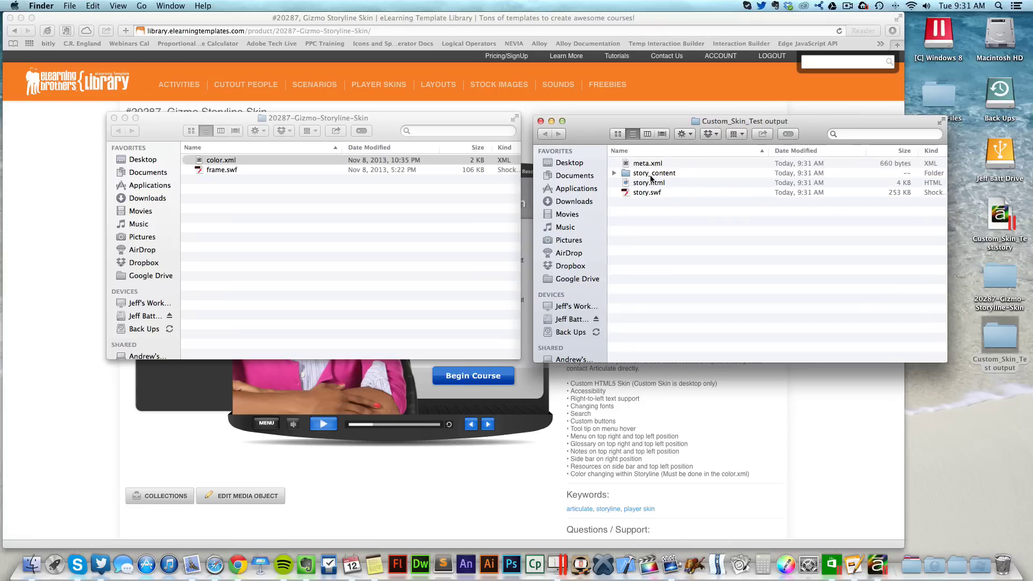
pyautogui.click(673, 173)
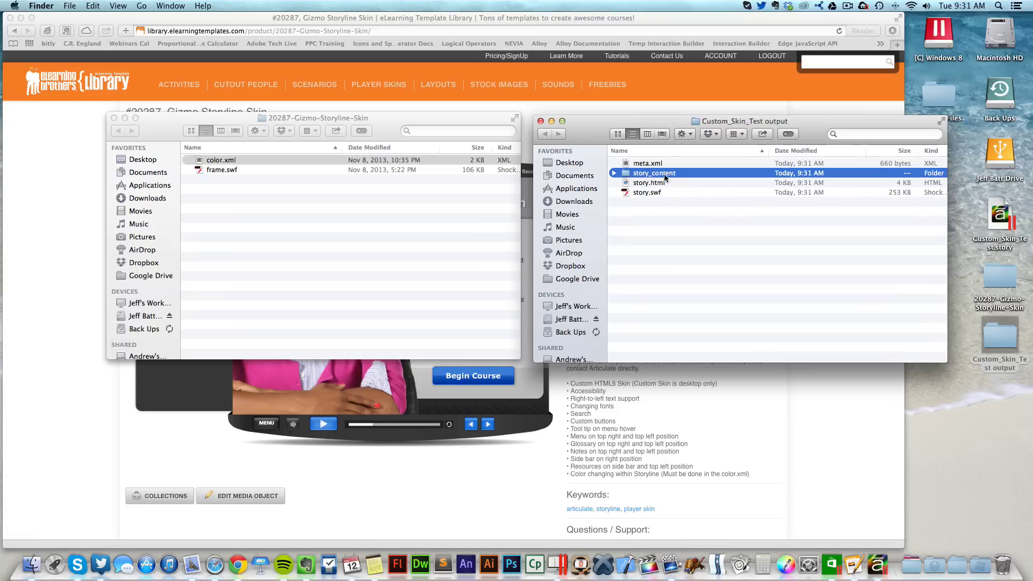
pyautogui.doubleClick(689, 172)
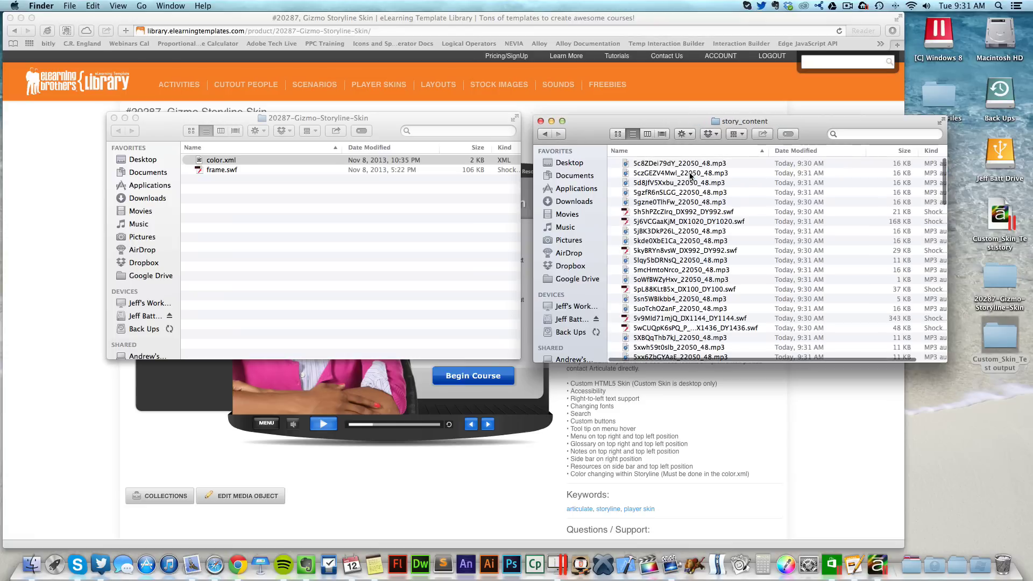
pyautogui.moveTo(944, 363); pyautogui.dragTo(947, 391)
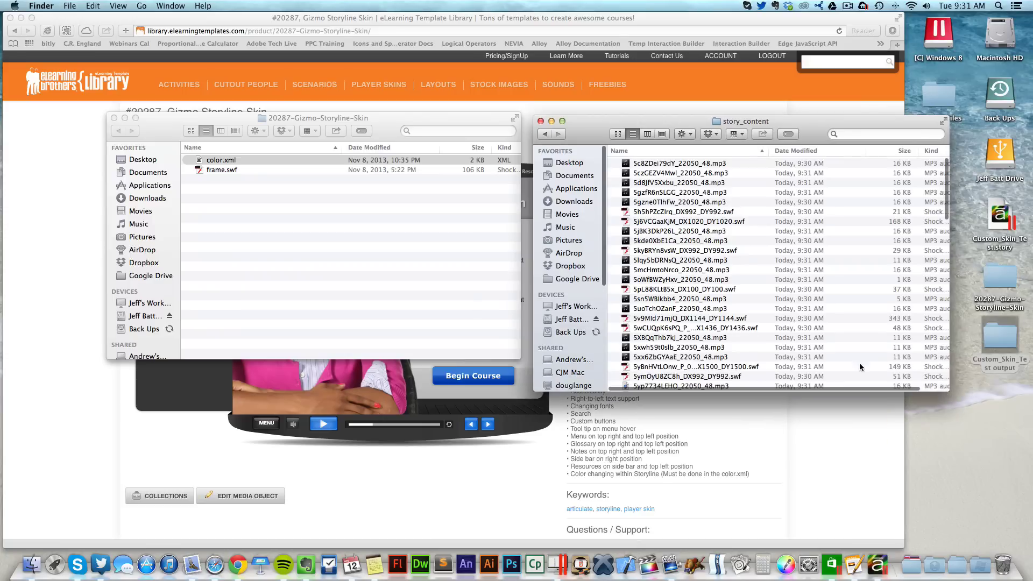
pyautogui.scroll(-10, 747, 250)
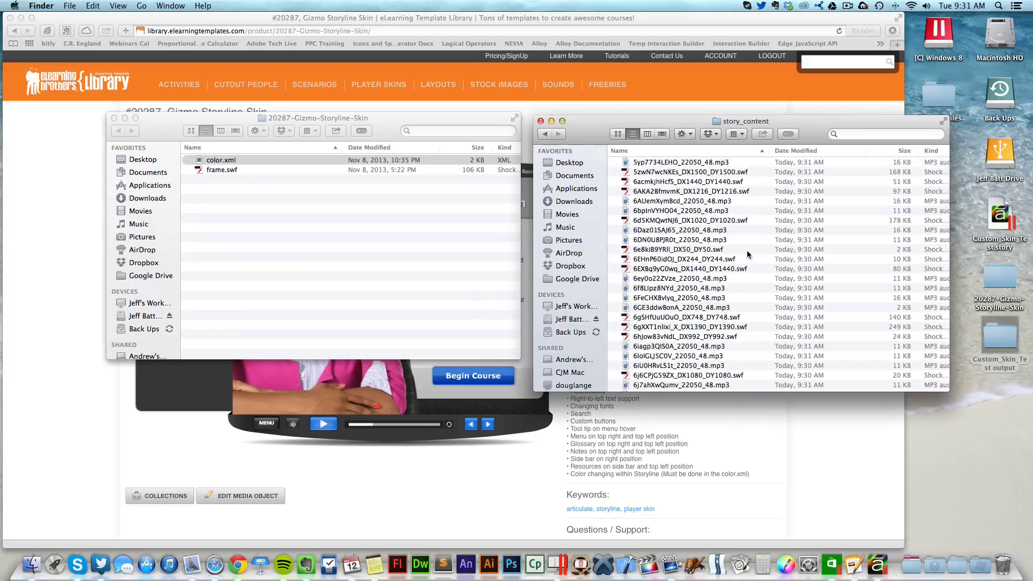
# Step: Copy color.xml and frame.swf into story_content, replacing frame.swf, then return to the output folder
pyautogui.click(241, 180)
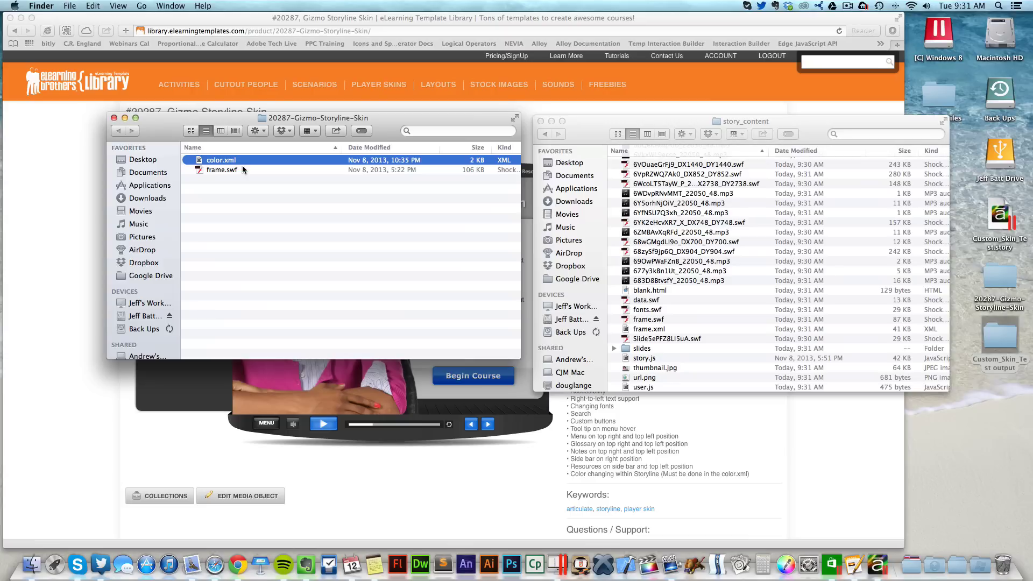
pyautogui.keyDown('shift'); pyautogui.click(241, 168); pyautogui.keyUp('shift')
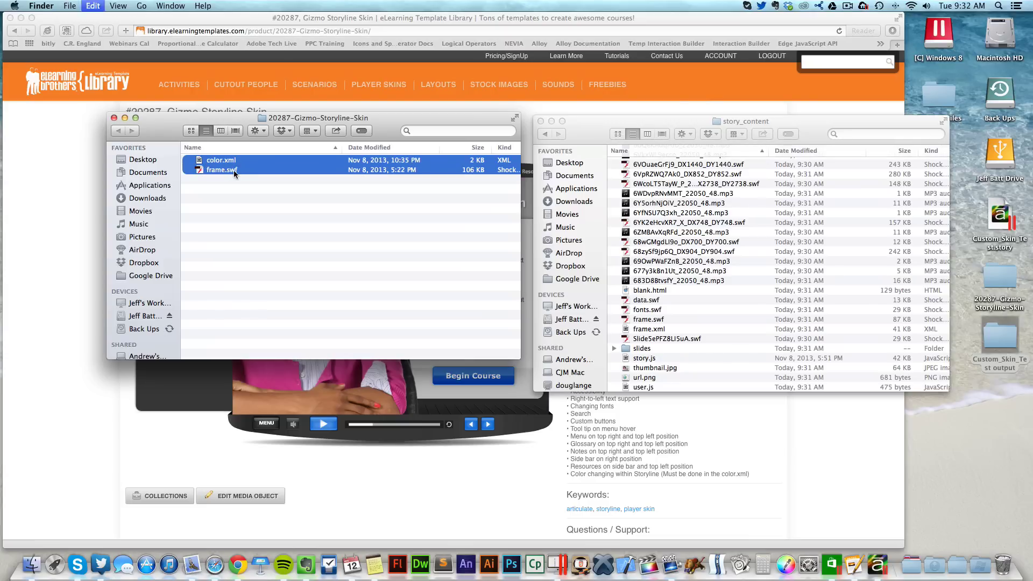
pyautogui.moveTo(234, 170); pyautogui.dragTo(691, 257)
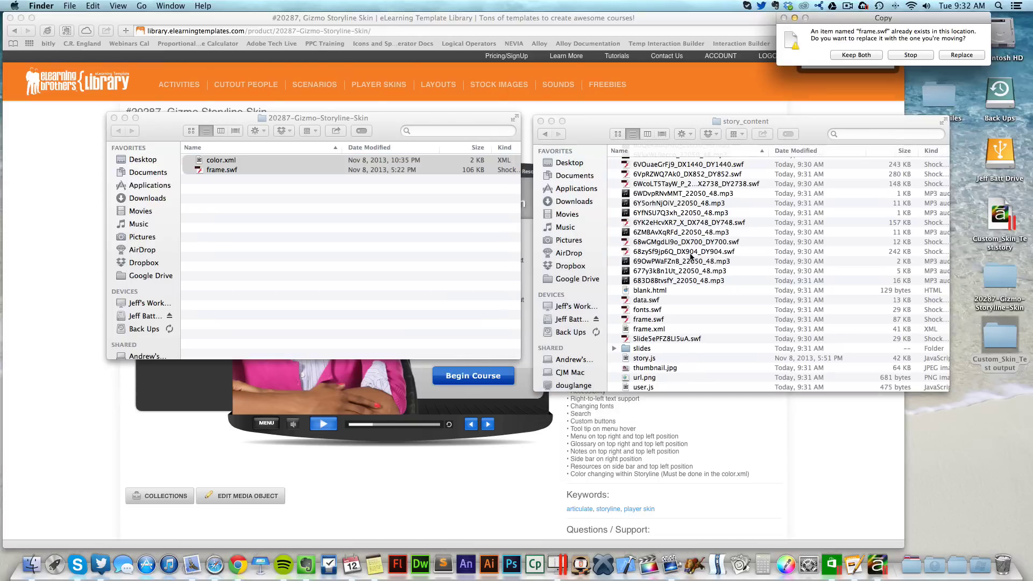
pyautogui.click(961, 55)
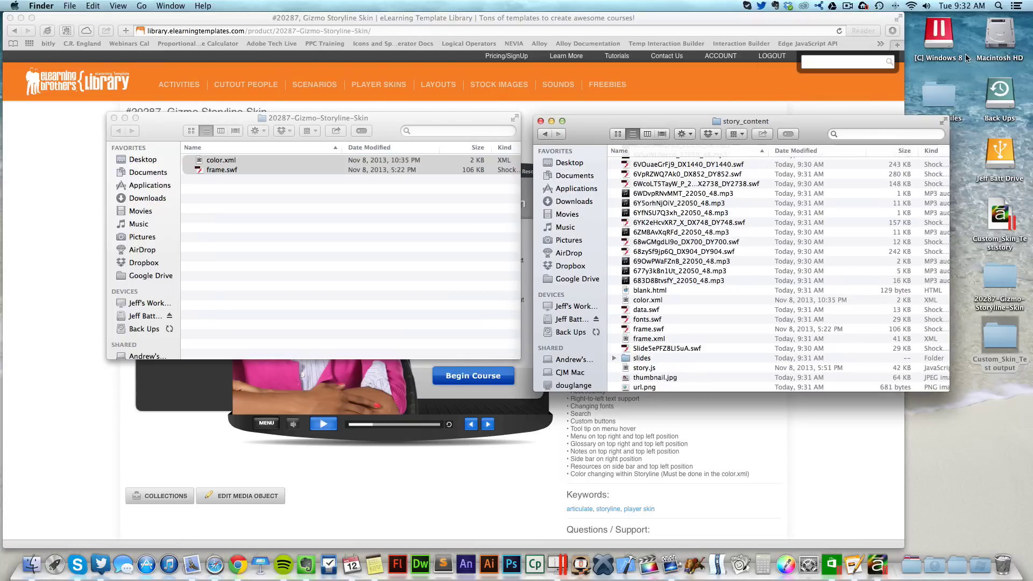
pyautogui.click(785, 202)
pyautogui.click(543, 135)
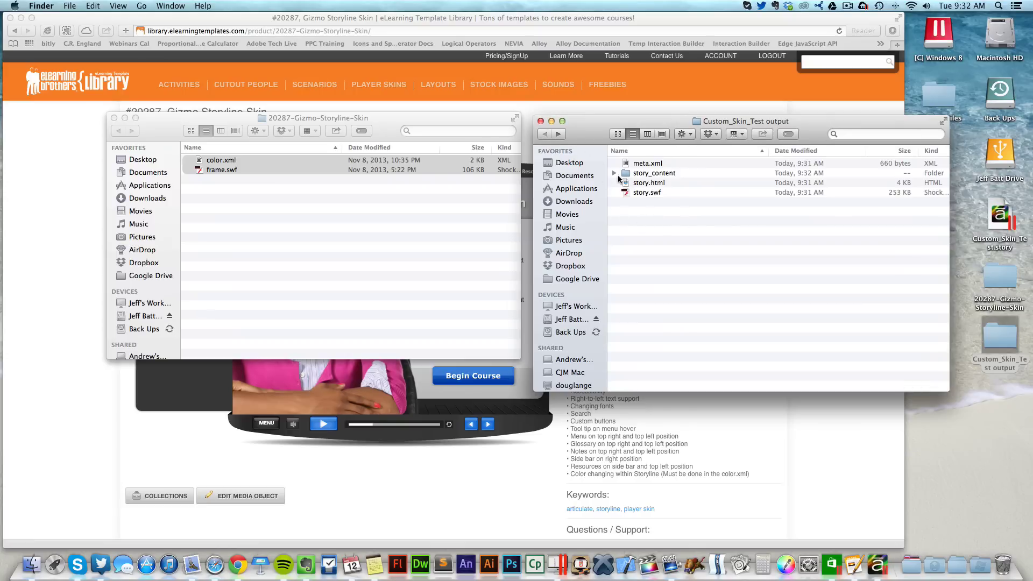
# Step: Play story.html in Safari with the Gizmo skin and toggle the MENU panel off and on
pyautogui.click(662, 184)
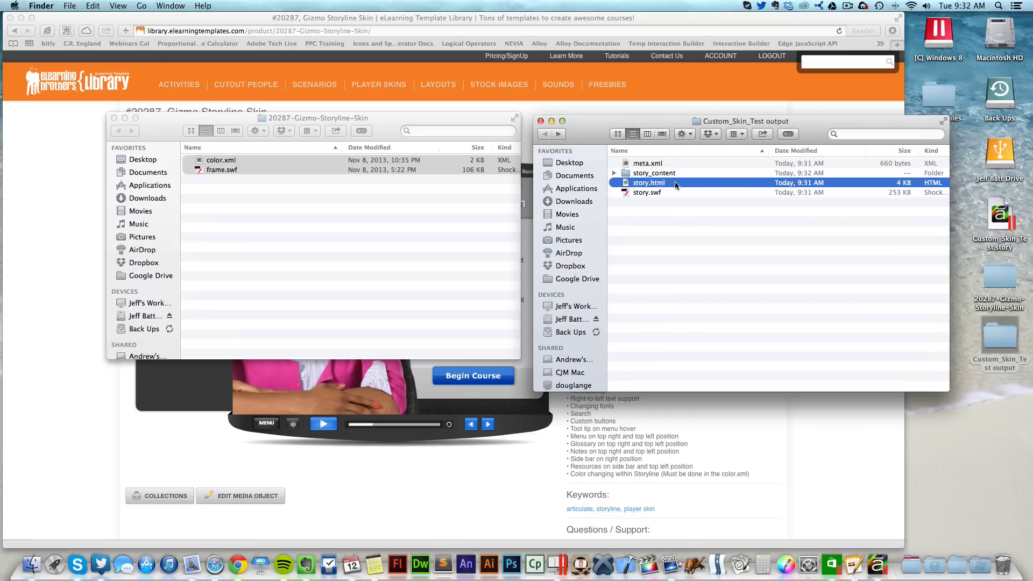
pyautogui.doubleClick(675, 182)
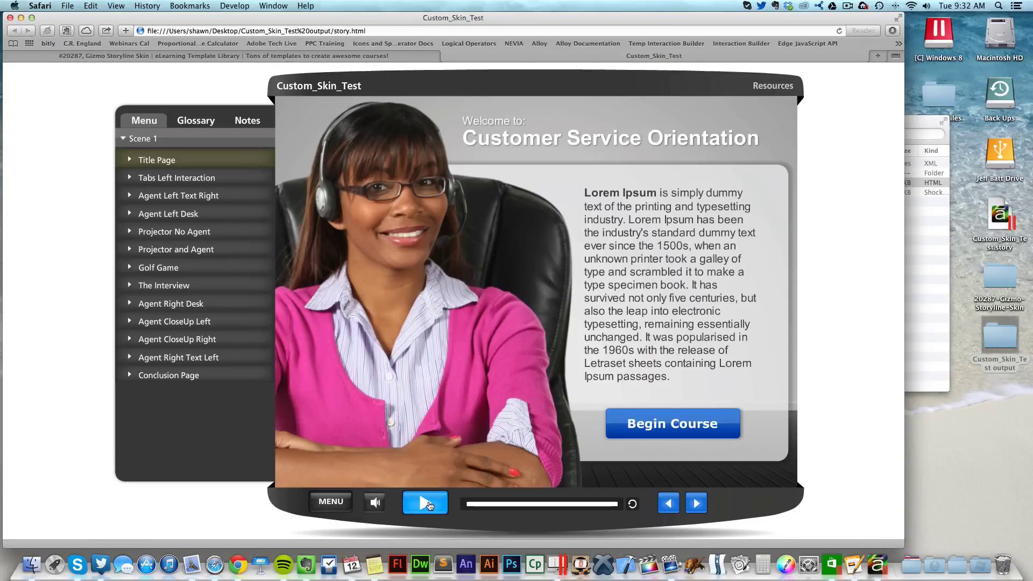
pyautogui.click(344, 503)
pyautogui.click(249, 502)
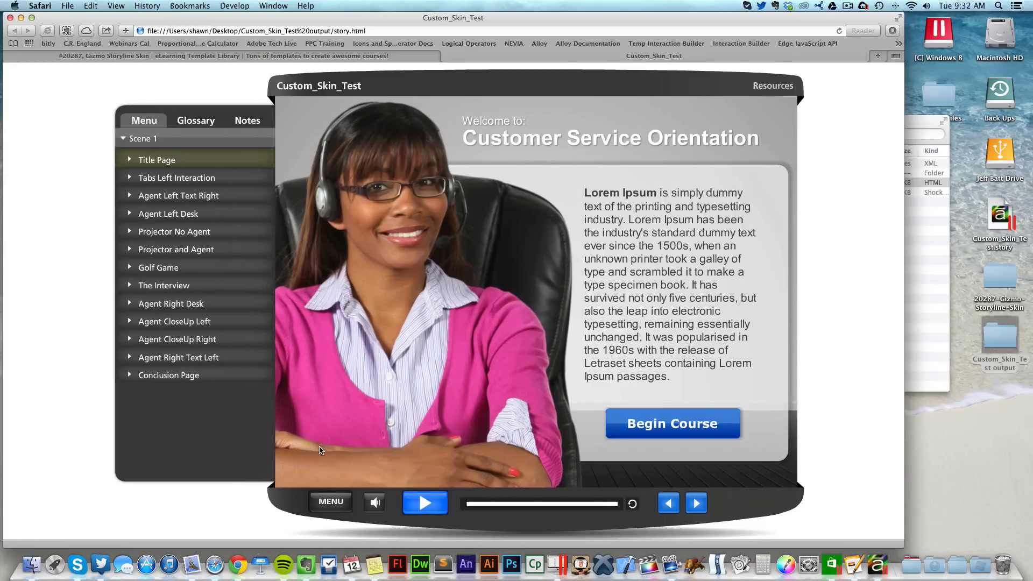
# Step: Open the story_content folder and select the copied color.xml
pyautogui.click(941, 299)
pyautogui.doubleClick(669, 173)
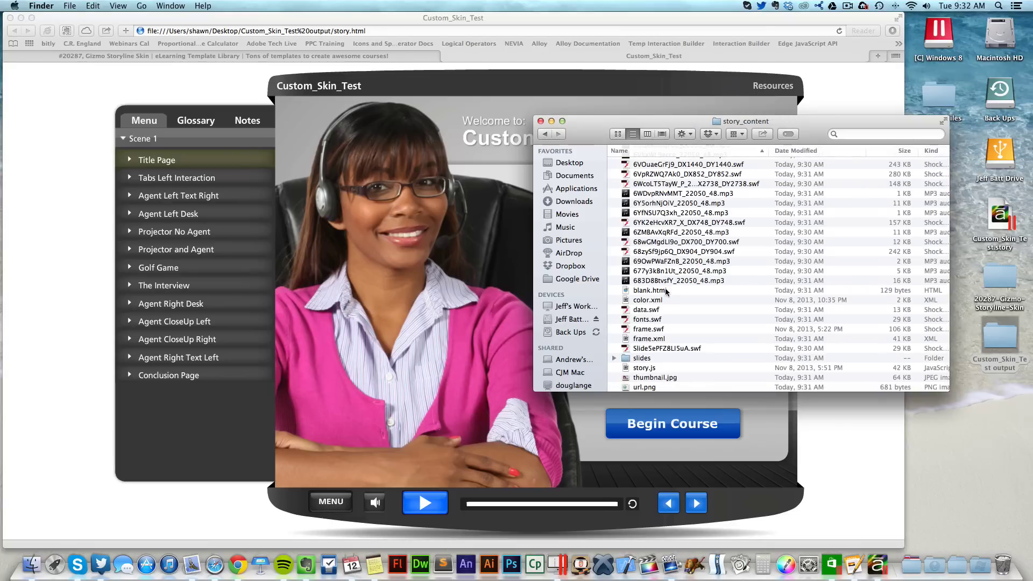
pyautogui.click(650, 302)
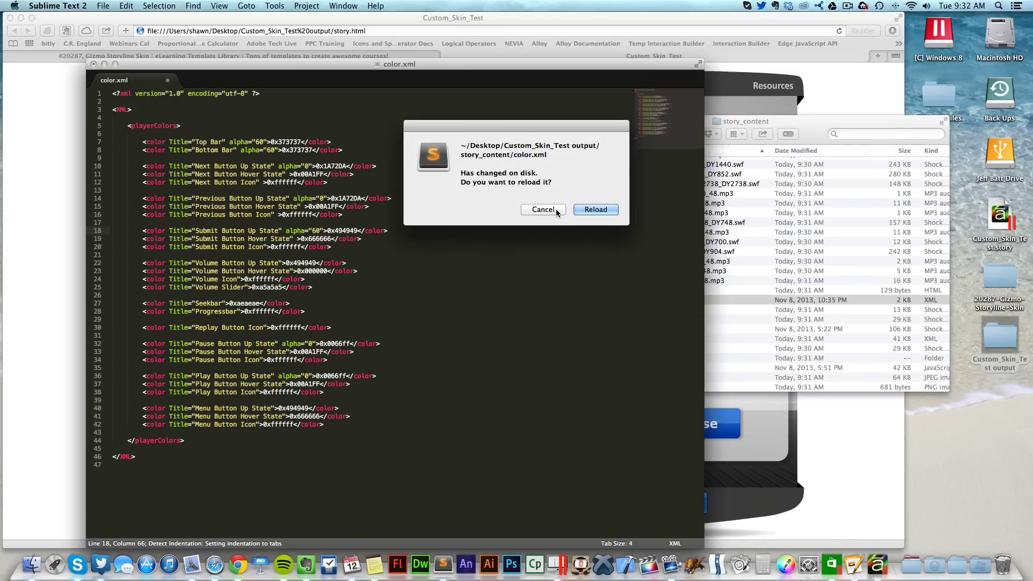
# Step: Close the outdated color.xml without saving and open the new Gizmo color.xml
pyautogui.click(543, 210)
pyautogui.press('super+w')
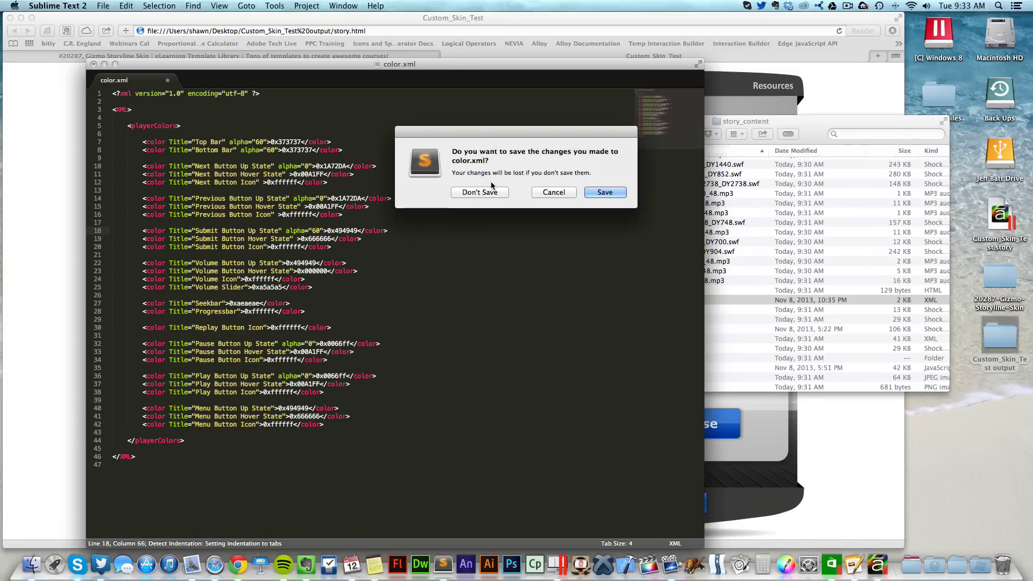
pyautogui.click(479, 192)
pyautogui.click(650, 300)
pyautogui.doubleClick(652, 302)
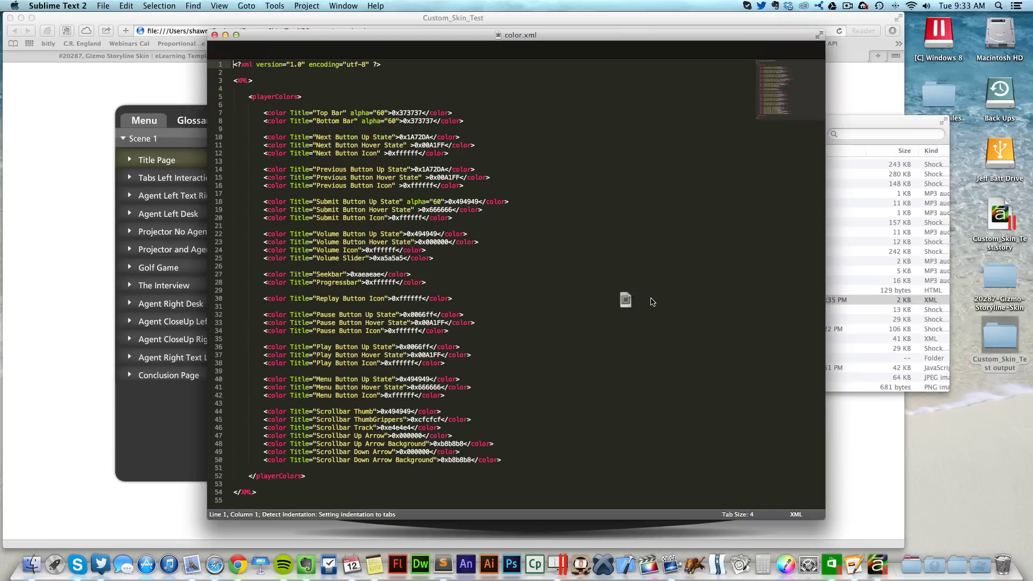
pyautogui.moveTo(449, 37); pyautogui.dragTo(594, 36)
# Step: Review the Top Bar (0x373737), Next Button and Previous Button colour entries
pyautogui.click(461, 112)
pyautogui.moveTo(464, 112); pyautogui.dragTo(502, 136)
pyautogui.doubleClick(553, 112)
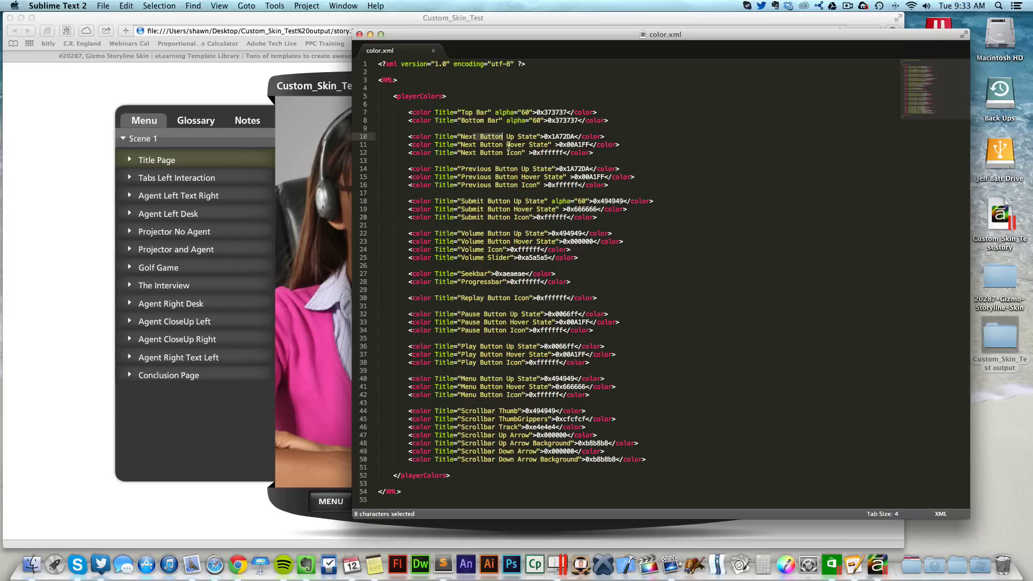
pyautogui.click(512, 144)
pyautogui.doubleClick(515, 153)
pyautogui.moveTo(489, 171); pyautogui.dragTo(528, 170)
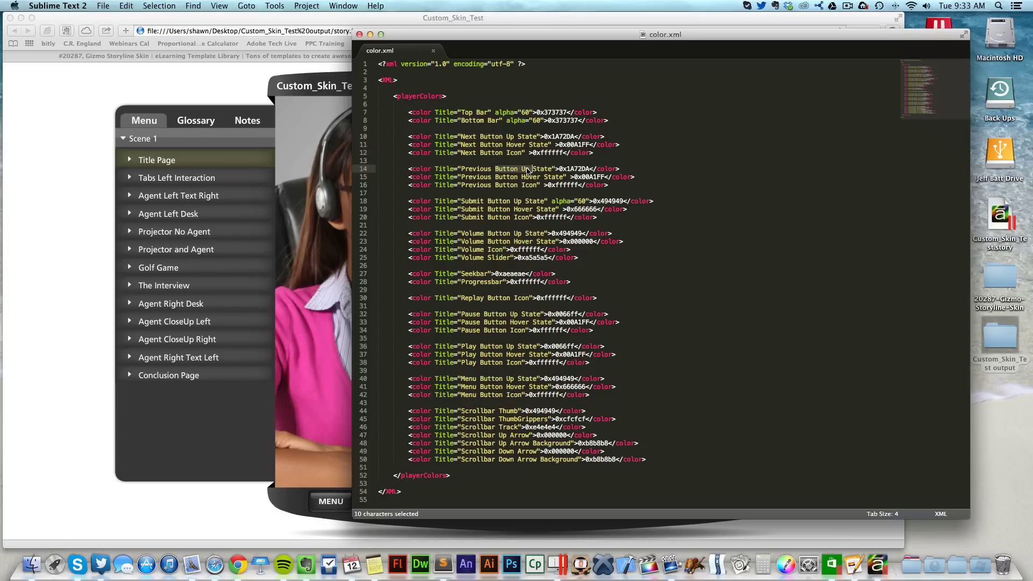
# Step: Scan the Submit, Volume, Seekbar, Progressbar, Replay, Pause and Scrollbar entries, including Scrollbar Thumb 0x494949
pyautogui.click(474, 204)
pyautogui.click(475, 241)
pyautogui.click(474, 273)
pyautogui.click(474, 281)
pyautogui.moveTo(473, 298); pyautogui.dragTo(517, 298)
pyautogui.click(481, 315)
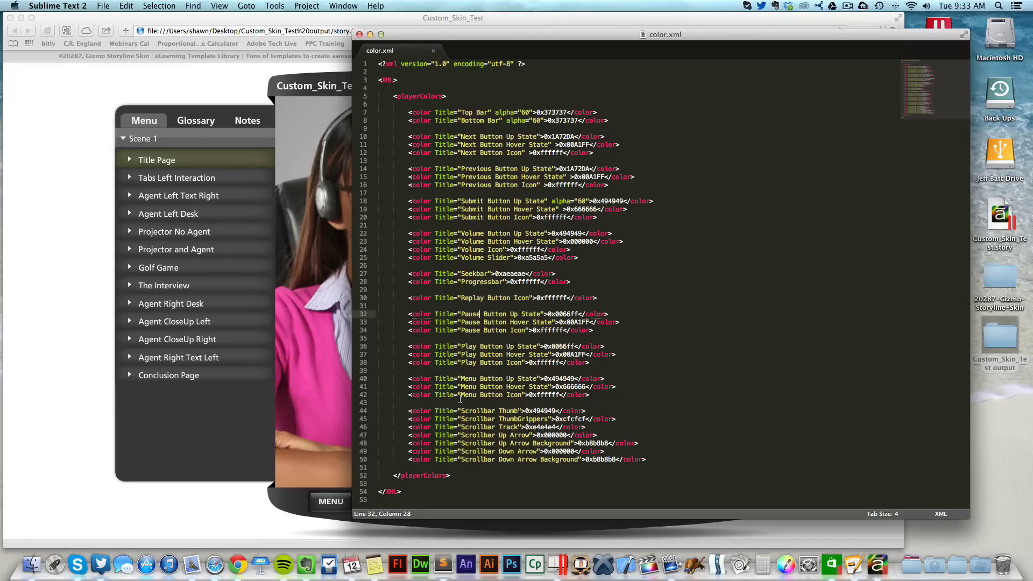
pyautogui.moveTo(476, 410); pyautogui.dragTo(506, 419)
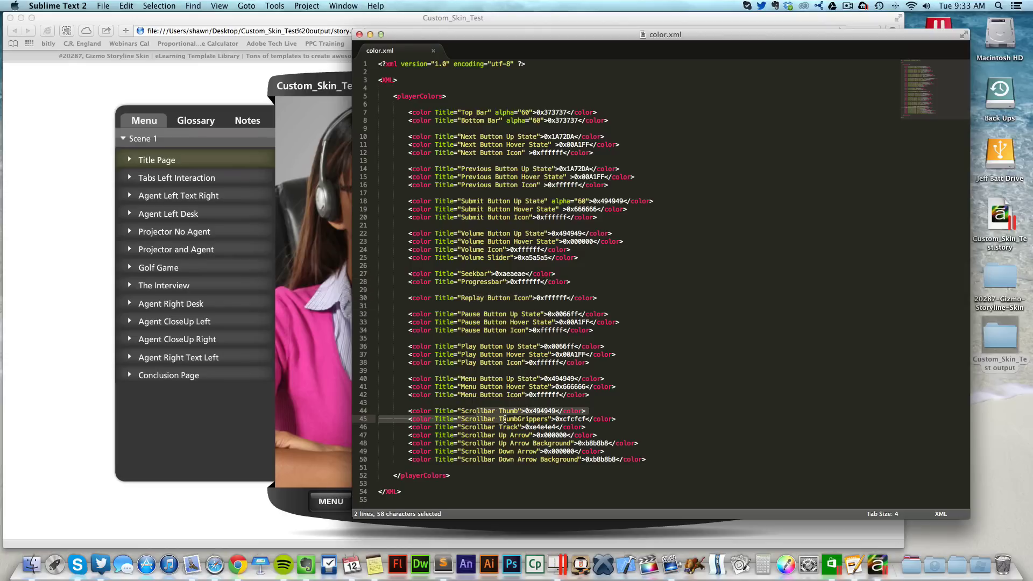
pyautogui.click(472, 435)
pyautogui.click(510, 413)
pyautogui.click(511, 420)
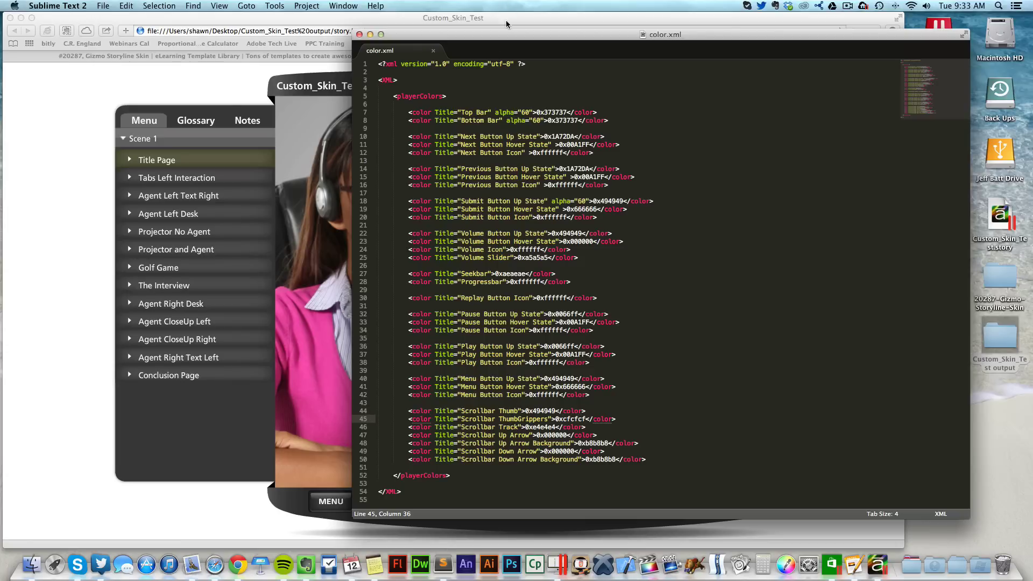
pyautogui.moveTo(506, 34); pyautogui.dragTo(318, 35)
pyautogui.moveTo(845, 126); pyautogui.dragTo(899, 137)
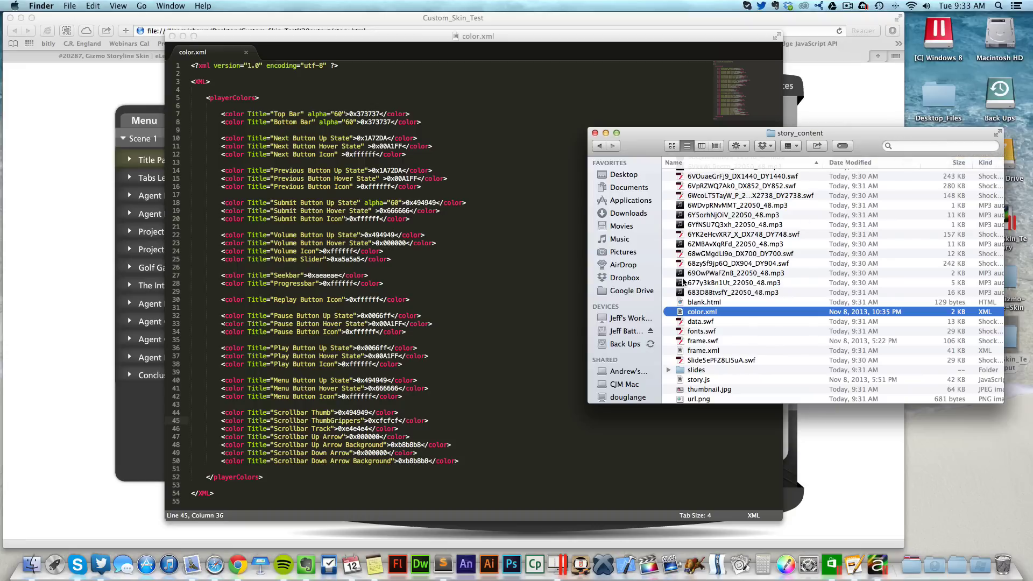
# Step: Copy the green hex value 45AF61 from the Color Picker
pyautogui.click(784, 562)
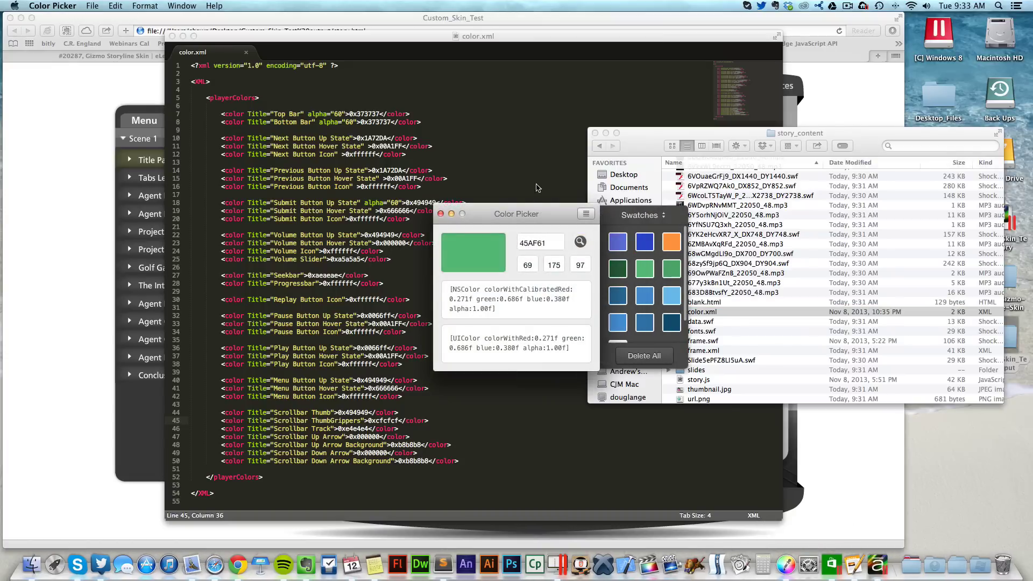
pyautogui.moveTo(567, 226); pyautogui.dragTo(723, 301)
pyautogui.click(699, 320)
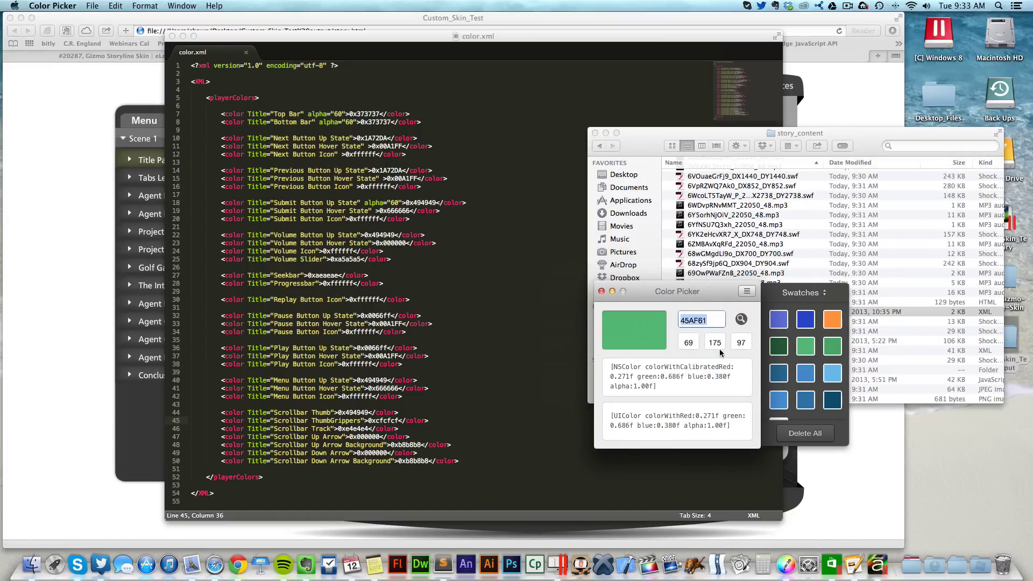
pyautogui.press('super+c')
# Step: Replace the Top Bar hex on line 7 of color.xml with 45AF61, save, and reload the course
pyautogui.click(359, 69)
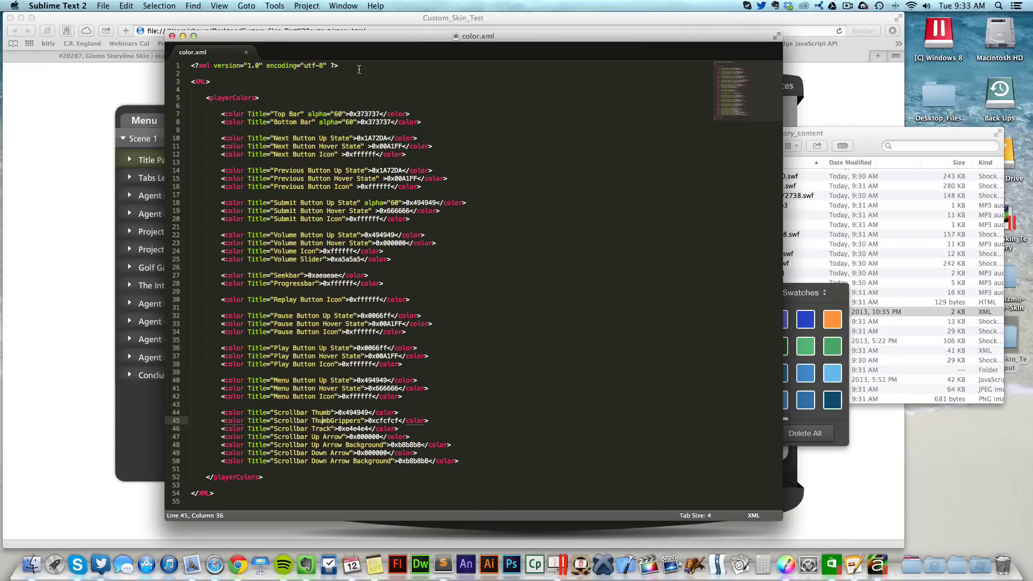
pyautogui.click(360, 114)
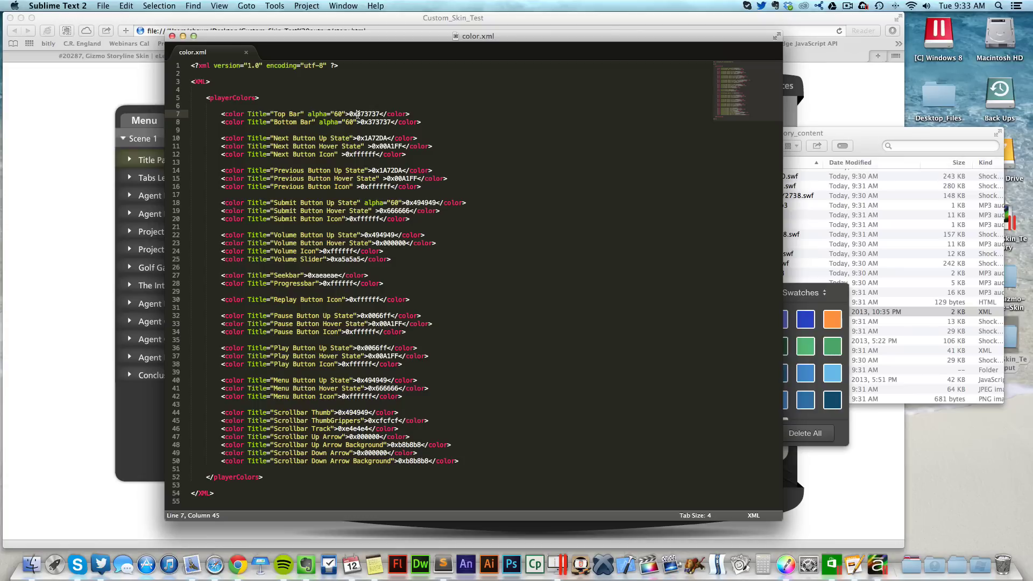
pyautogui.moveTo(358, 114); pyautogui.dragTo(376, 114)
pyautogui.press('super+v')
pyautogui.press('super+s')
pyautogui.click(77, 115)
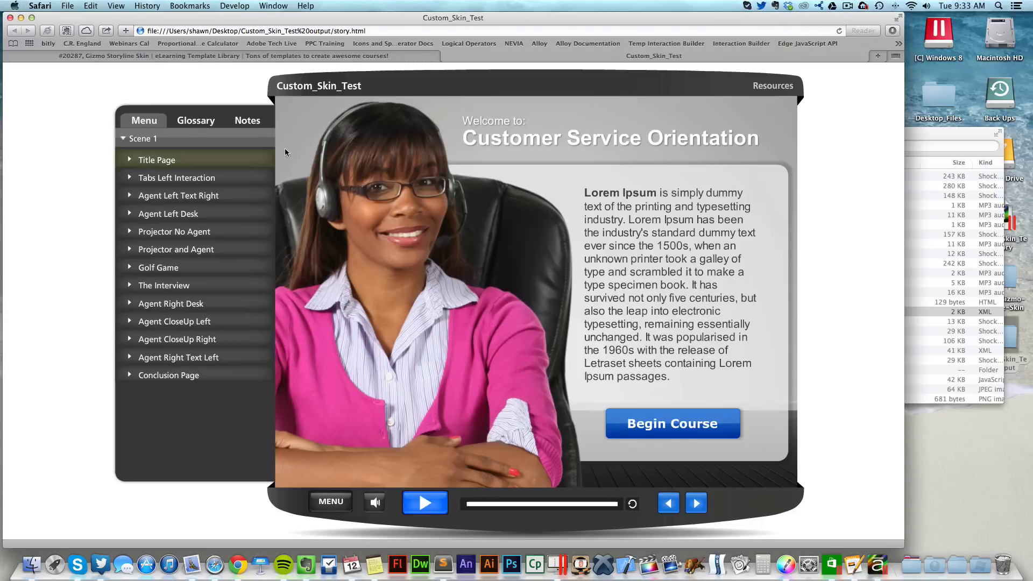
pyautogui.press('super+r')
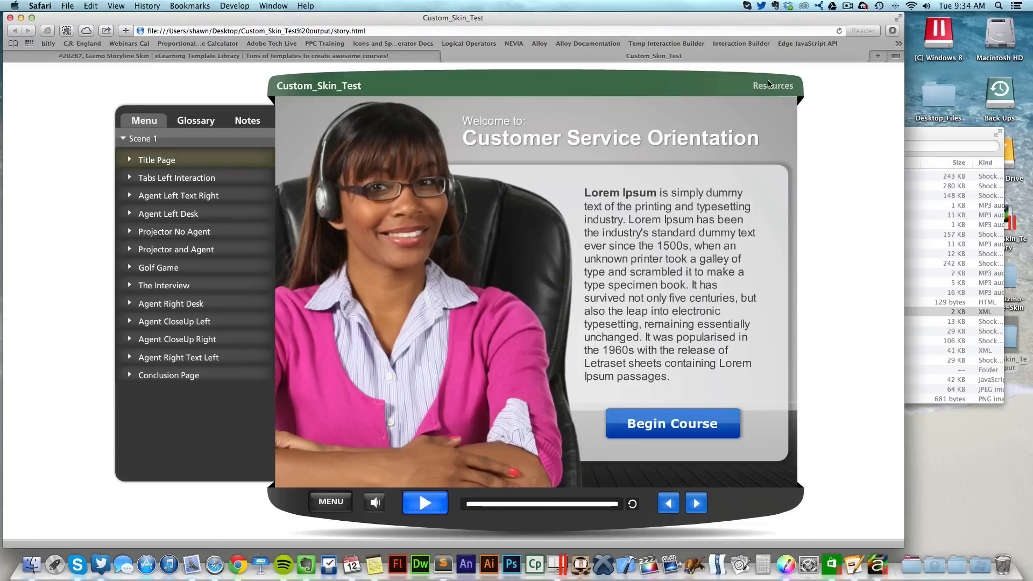
# Step: Set the Top Bar alpha to 0, save, and preview it in the reloaded course
pyautogui.press('super+Tab')
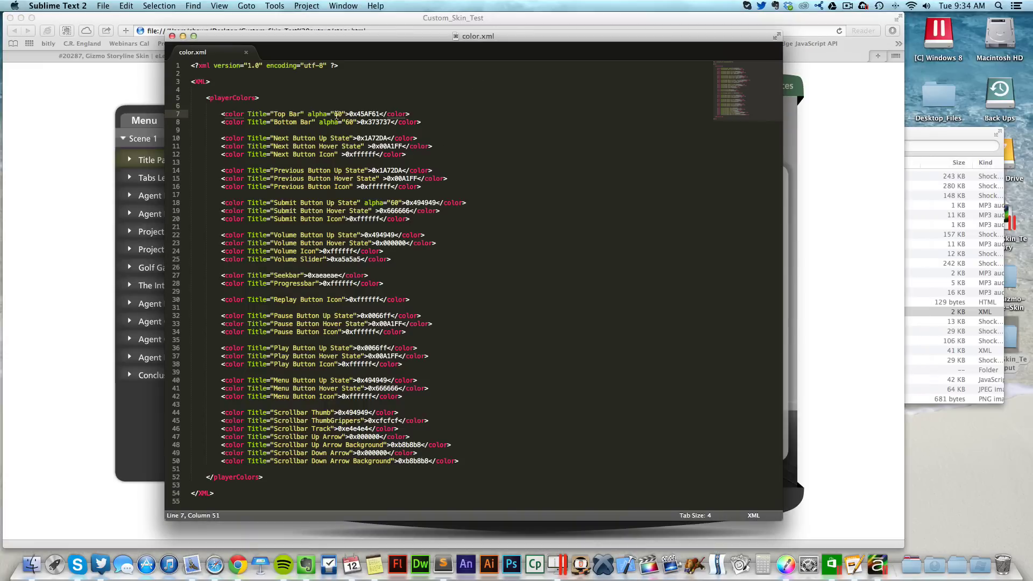
pyautogui.doubleClick(338, 115)
pyautogui.write('0')
pyautogui.press('super+s')
pyautogui.moveTo(221, 114); pyautogui.dragTo(419, 114)
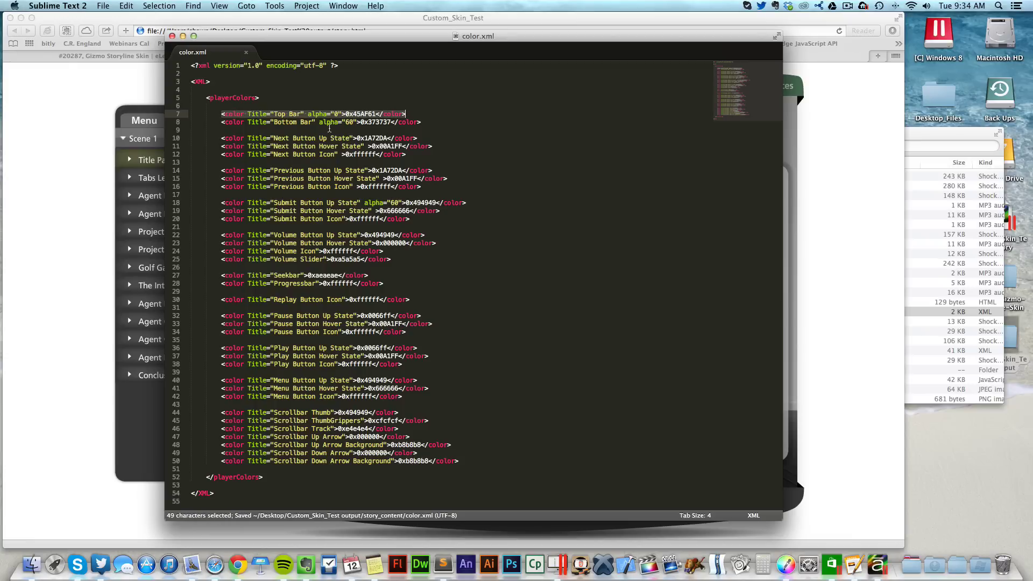
pyautogui.click(91, 111)
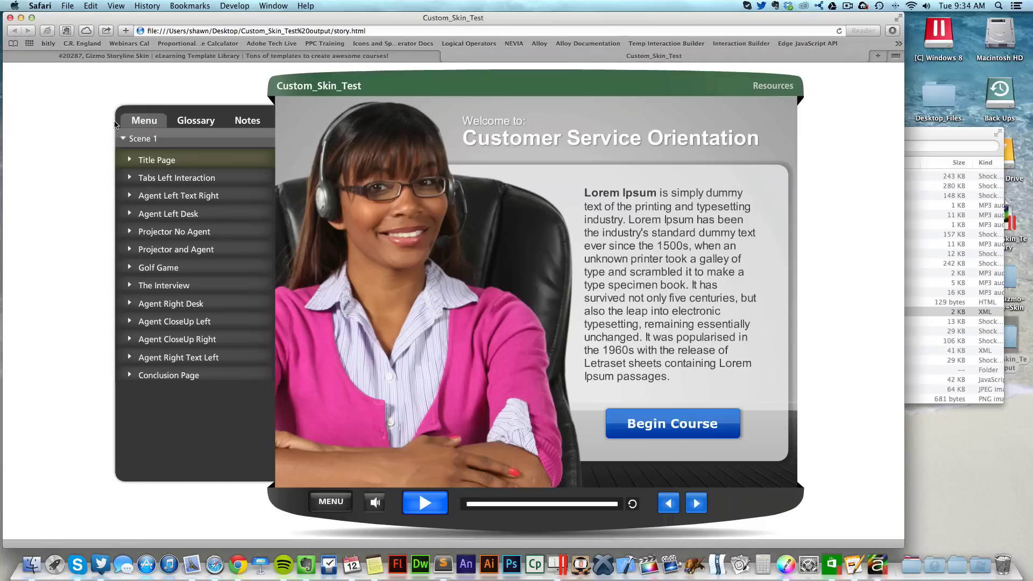
pyautogui.press('super+r')
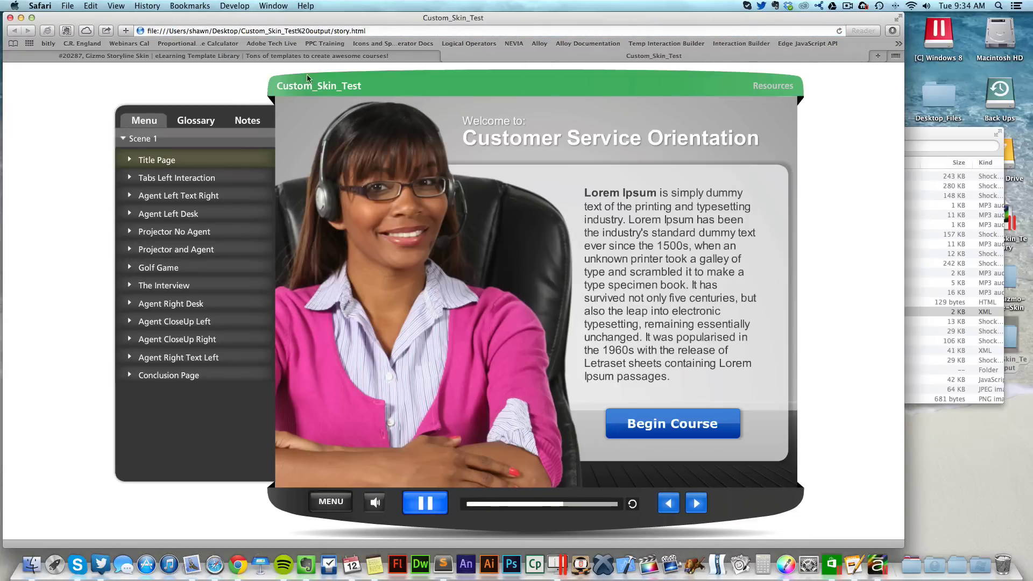
# Step: Change the Top Bar alpha to 90, save, and reload the course
pyautogui.press('super+Tab')
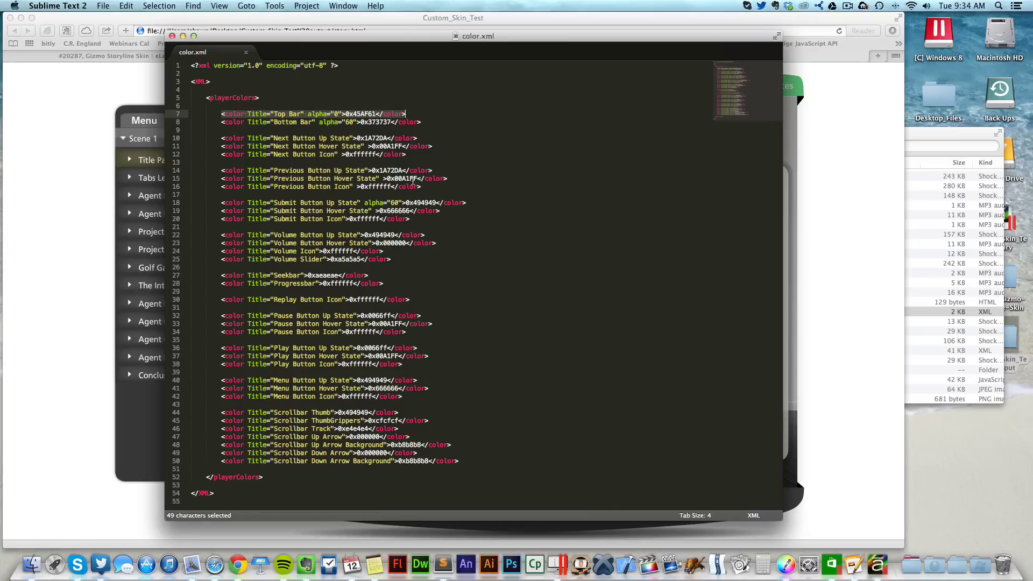
pyautogui.click(337, 114)
pyautogui.press('BackSpace')
pyautogui.write('90')
pyautogui.press('super+s')
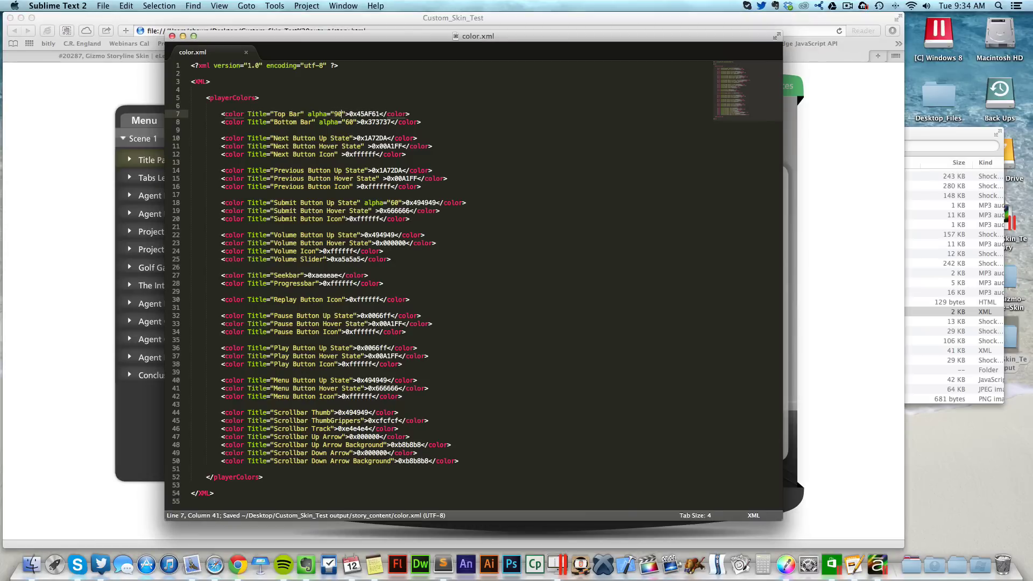
pyautogui.click(83, 139)
pyautogui.press('super+r')
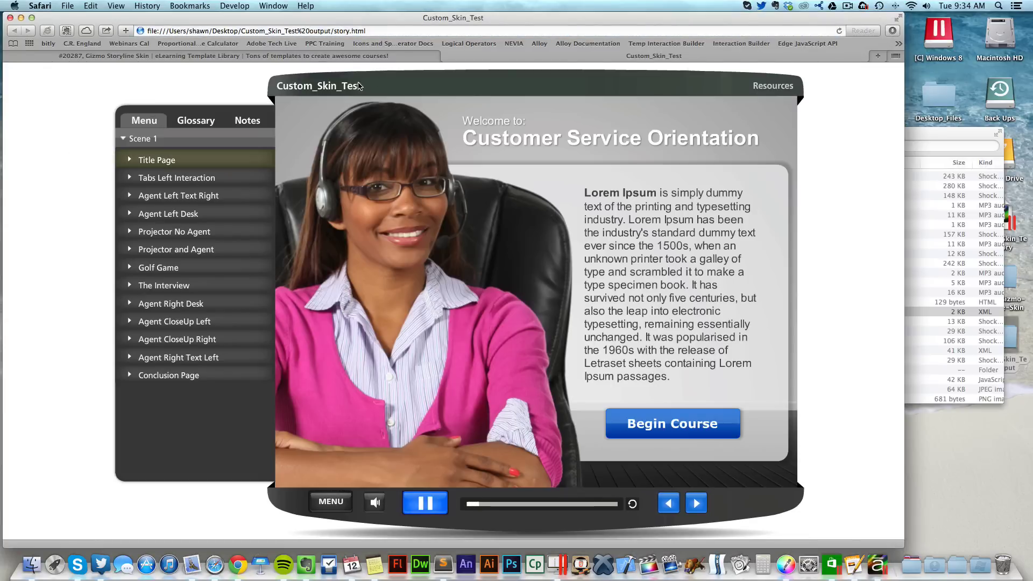
# Step: Settle on a Top Bar alpha of 80, save, and reload the course
pyautogui.press('super+Tab')
pyautogui.press('super+Tab')
pyautogui.press('super+Tab')
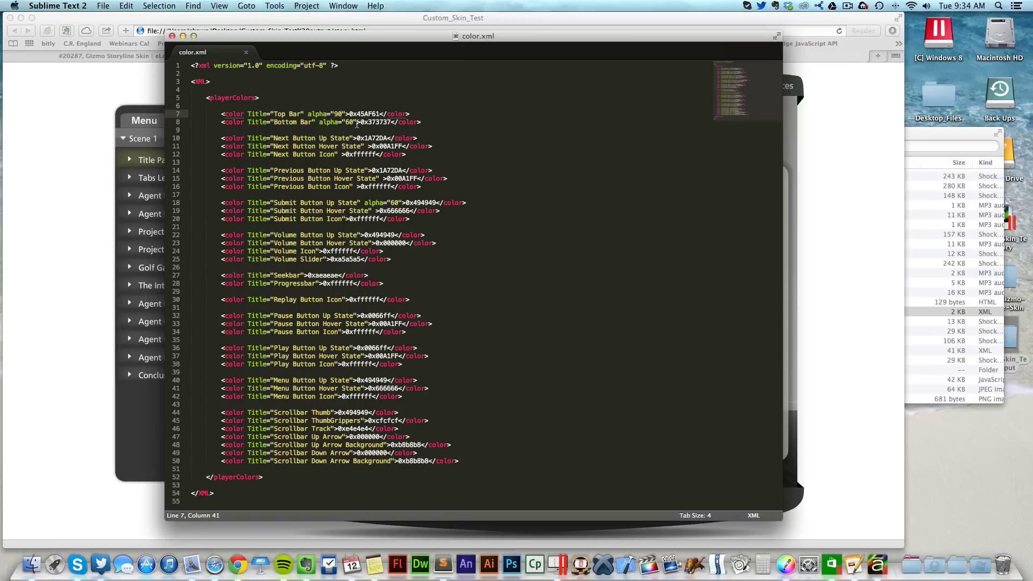
pyautogui.press('BackSpace')
pyautogui.press('BackSpace')
pyautogui.write('80')
pyautogui.press('super+s')
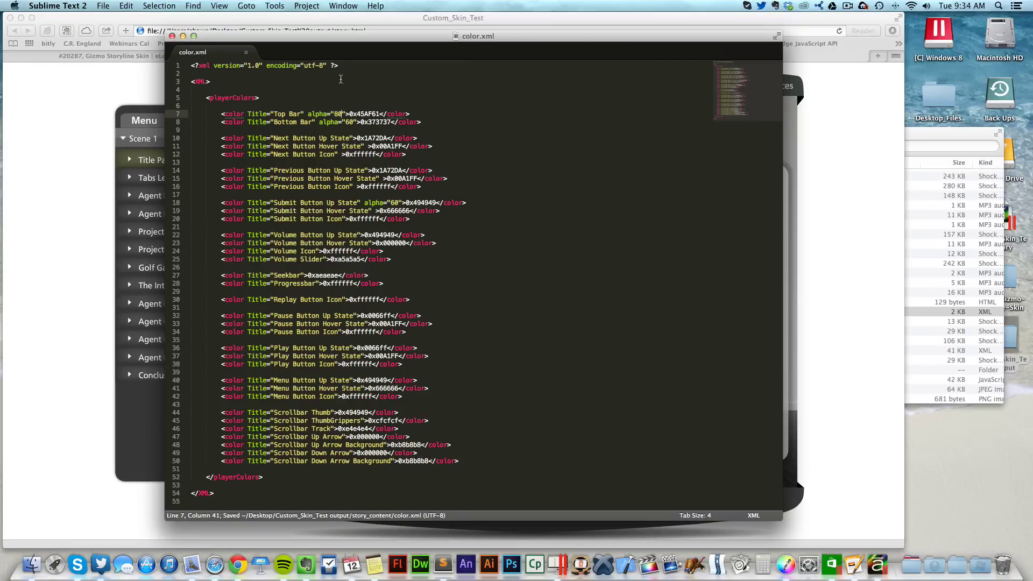
pyautogui.press('super+Tab')
pyautogui.press('super+r')
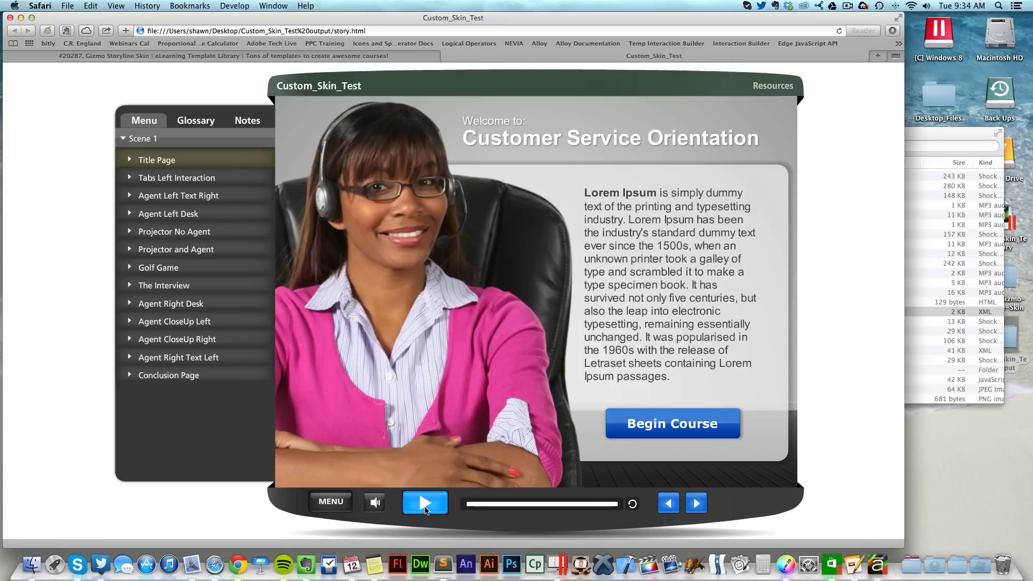
# Step: Copy the orange hex value FC7E2E from the Color Picker's orange swatch
pyautogui.press('super+Tab')
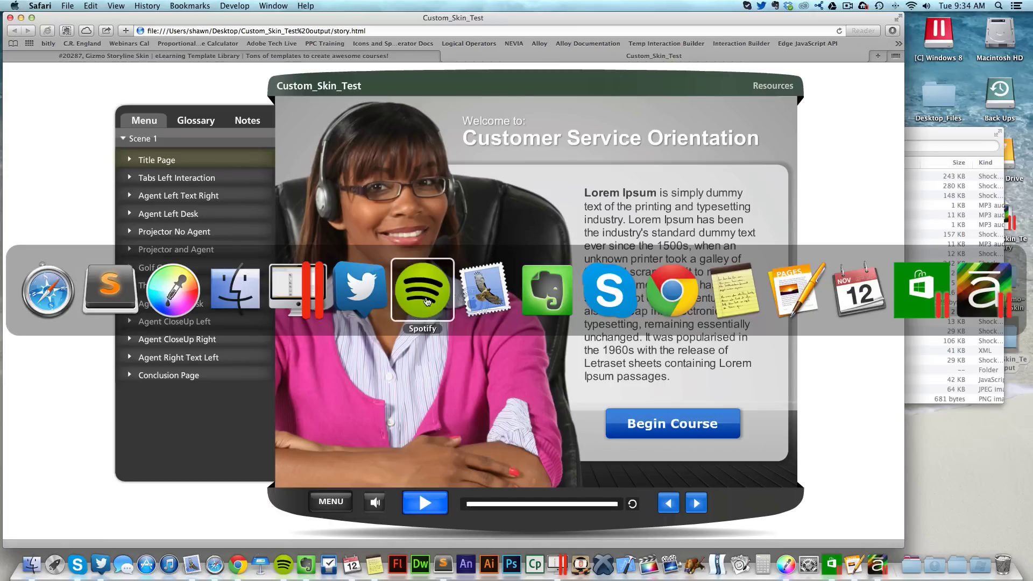
pyautogui.click(832, 319)
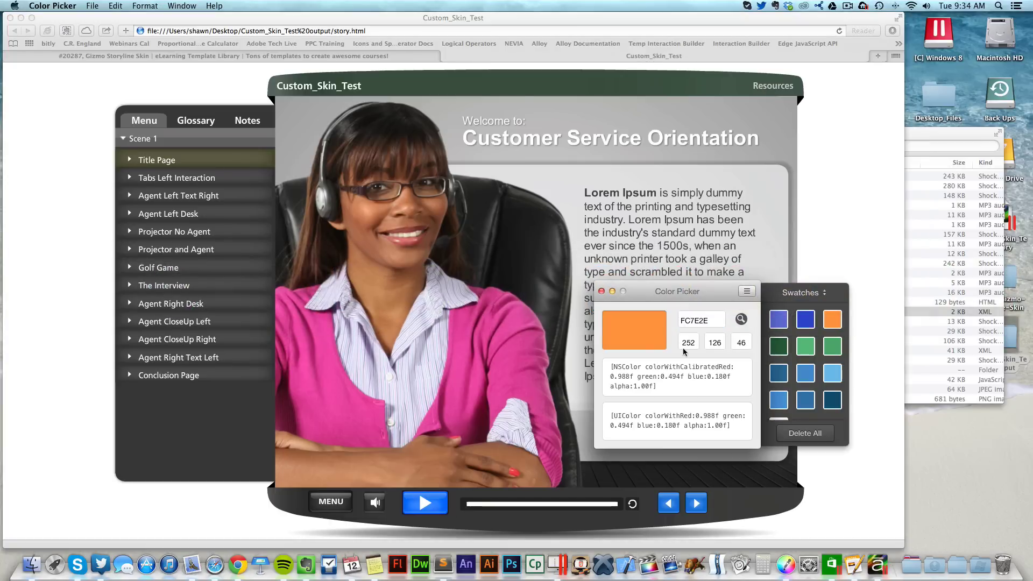
pyautogui.doubleClick(697, 321)
pyautogui.press('super+c')
# Step: Replace Next Button Up State hex 1A72DA with FC7E2E, save, and check the Tabs Left Interaction slide
pyautogui.press('super+Tab')
pyautogui.press('super+Tab')
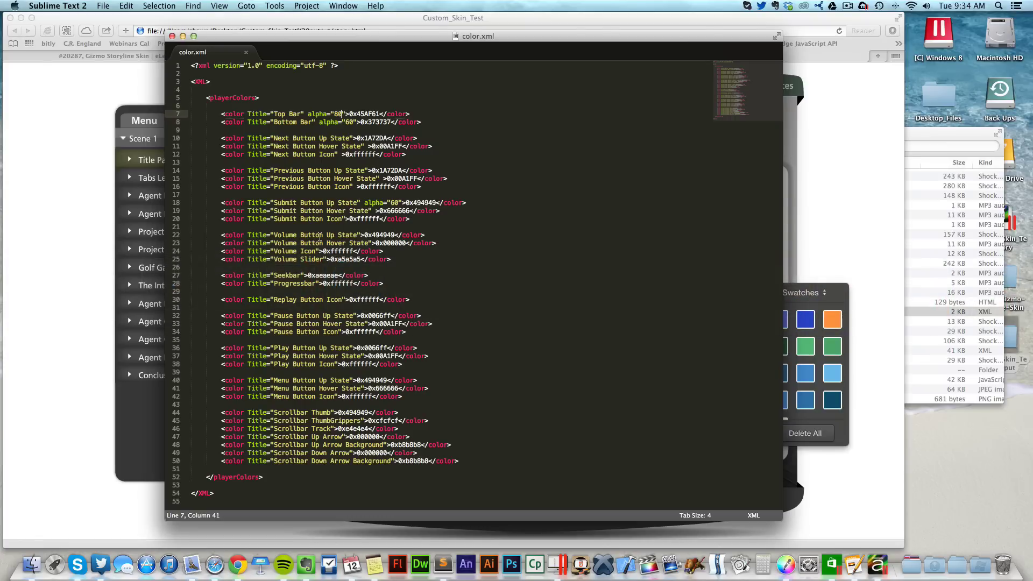
pyautogui.click(305, 268)
pyautogui.click(376, 137)
pyautogui.moveTo(365, 138); pyautogui.dragTo(388, 139)
pyautogui.press('super+v')
pyautogui.press('super+s')
pyautogui.click(72, 189)
pyautogui.press('super+r')
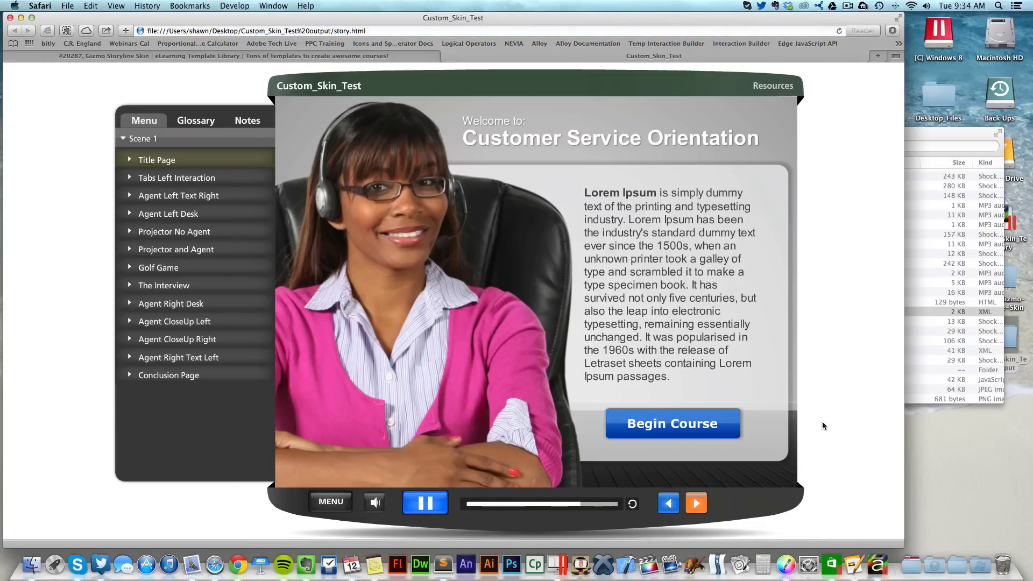
pyautogui.click(699, 504)
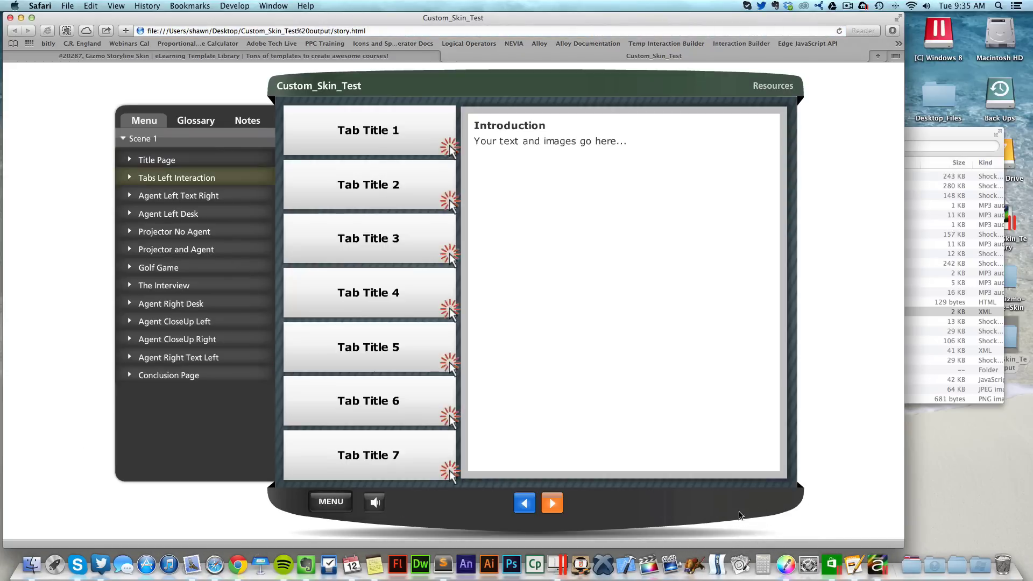